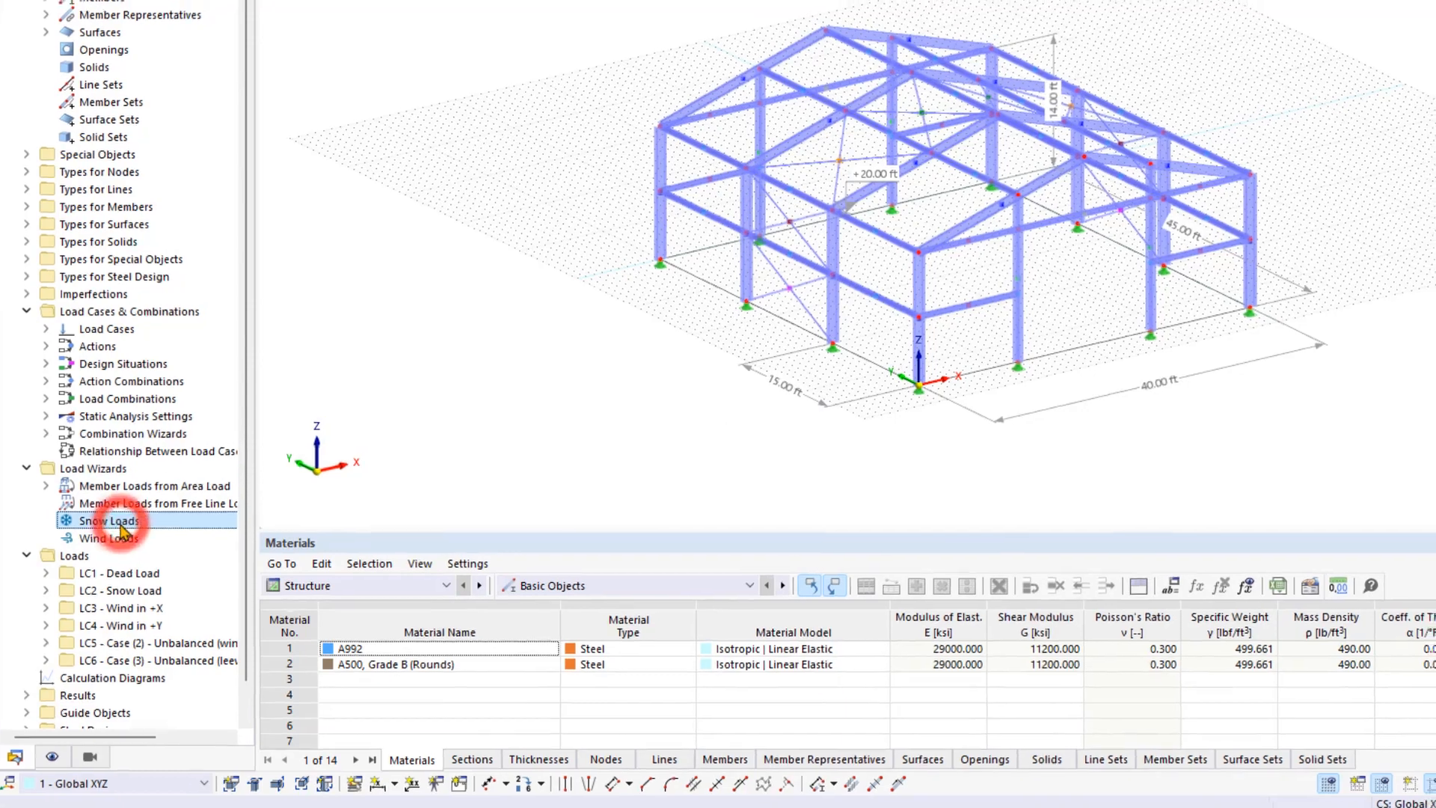
Launch a new ASCE 7-22 snow load wizard from Load Wizards > Snow Loads.
double_click(119, 516)
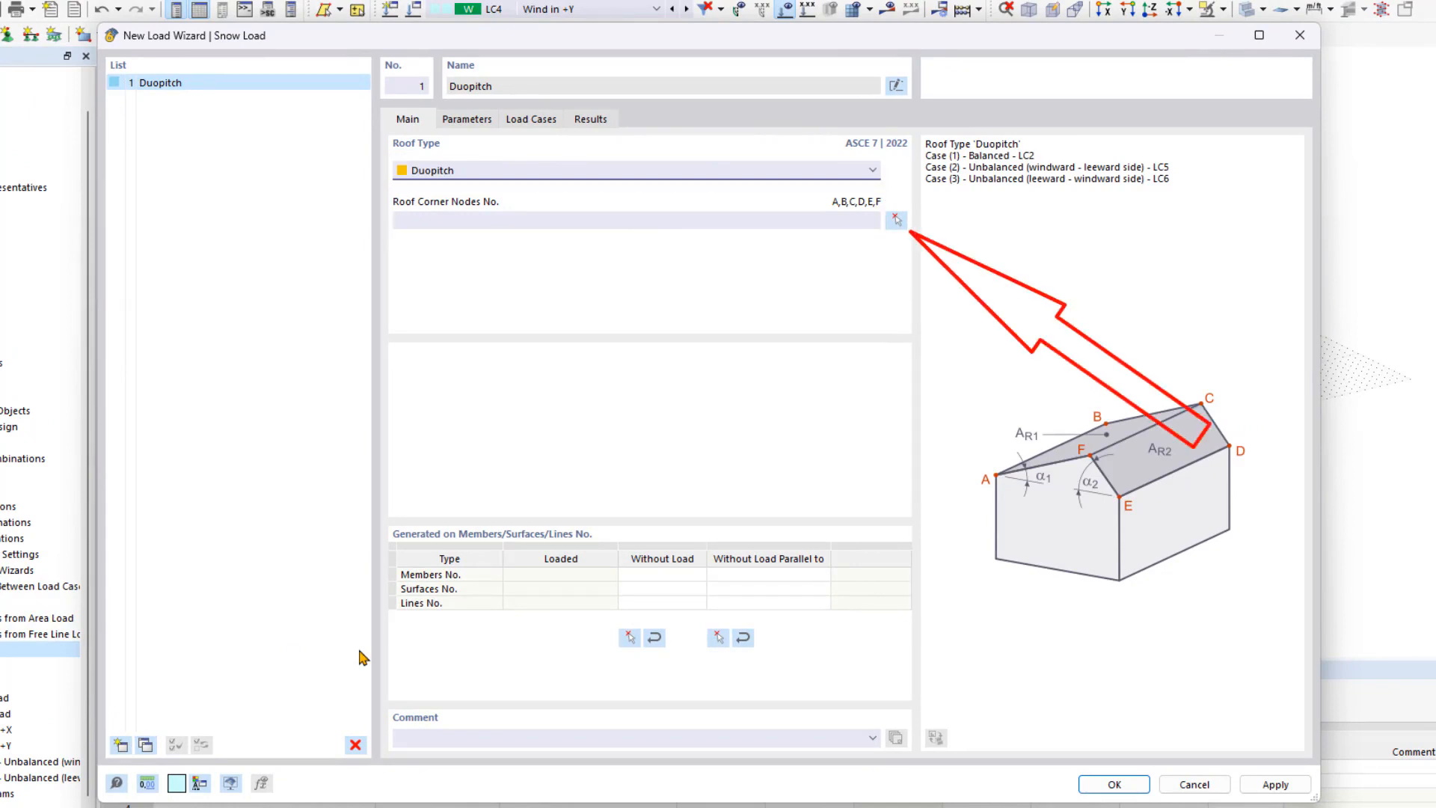
Pick roof corner nodes 8, 54, 58, 62, 16 and 12 to form both 16.70° roof planes.
left_click(896, 220)
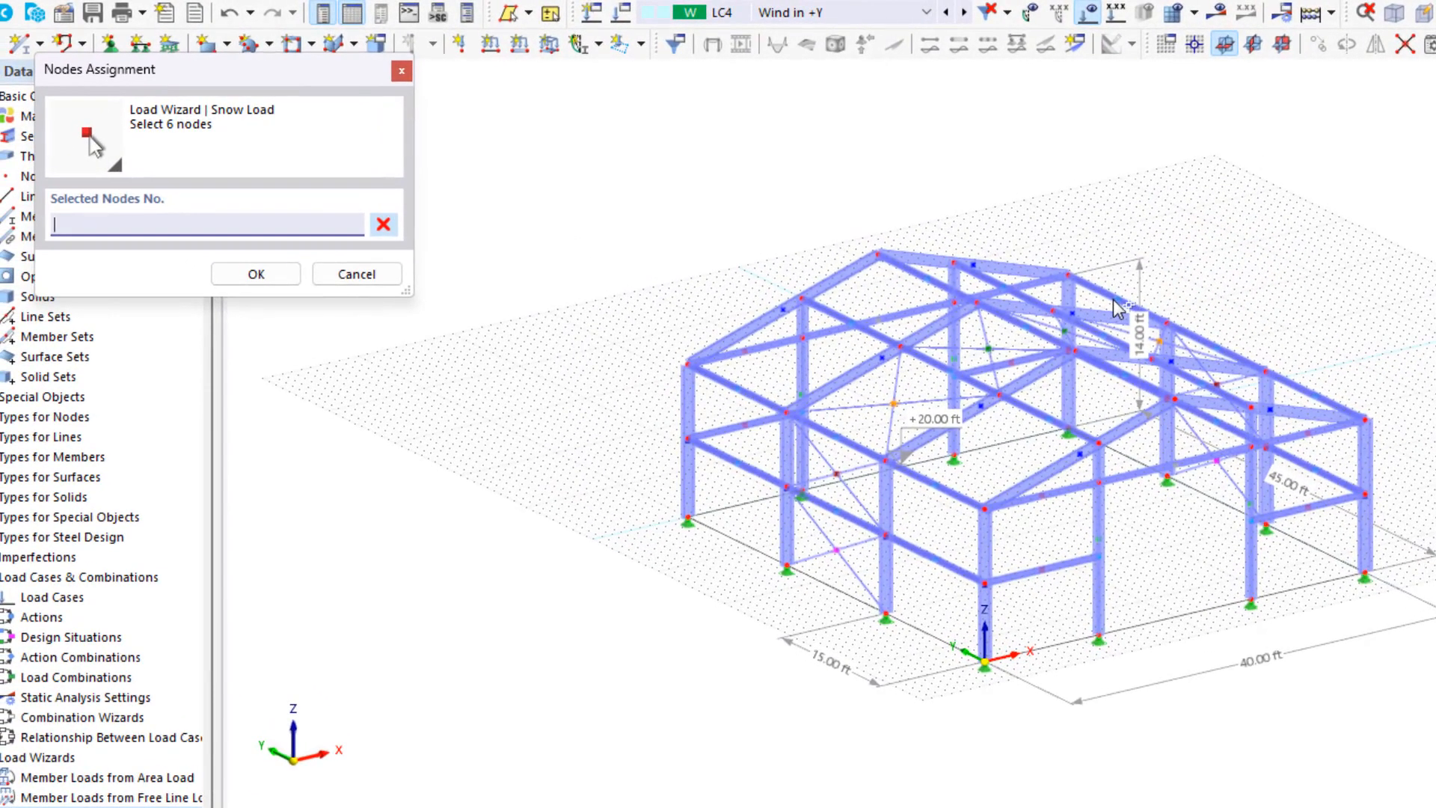
left_click(984, 509)
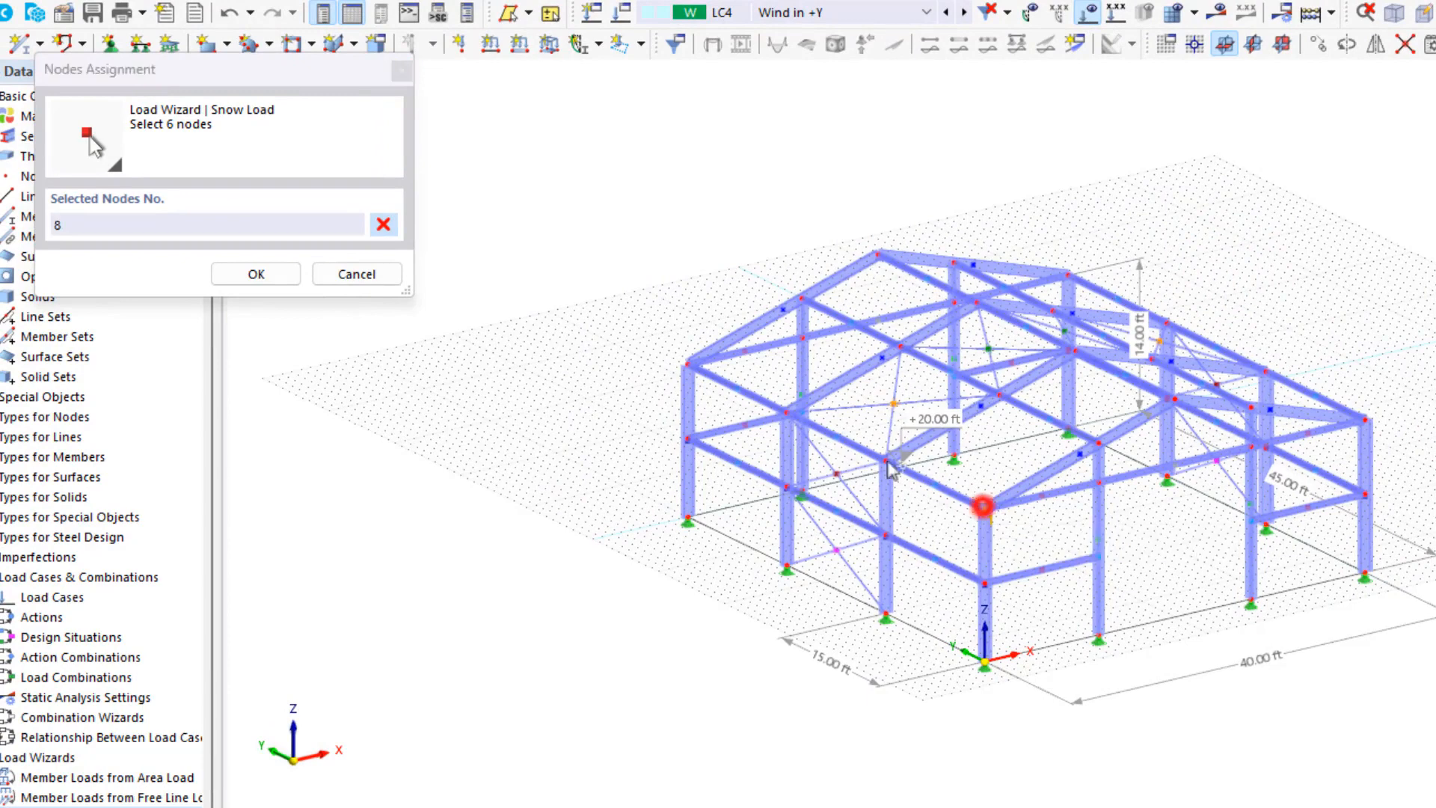
left_click(685, 363)
left_click(879, 252)
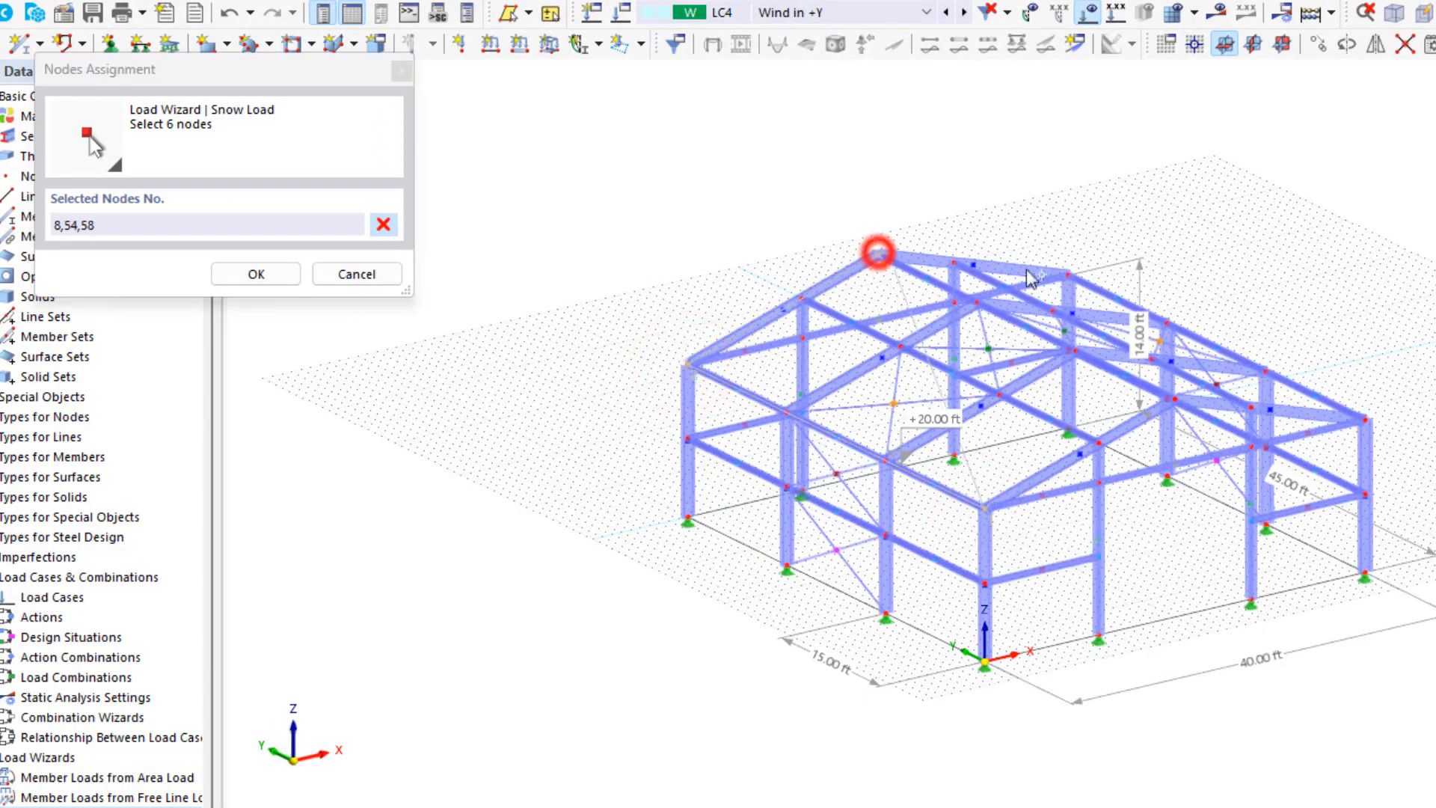
left_click(1068, 276)
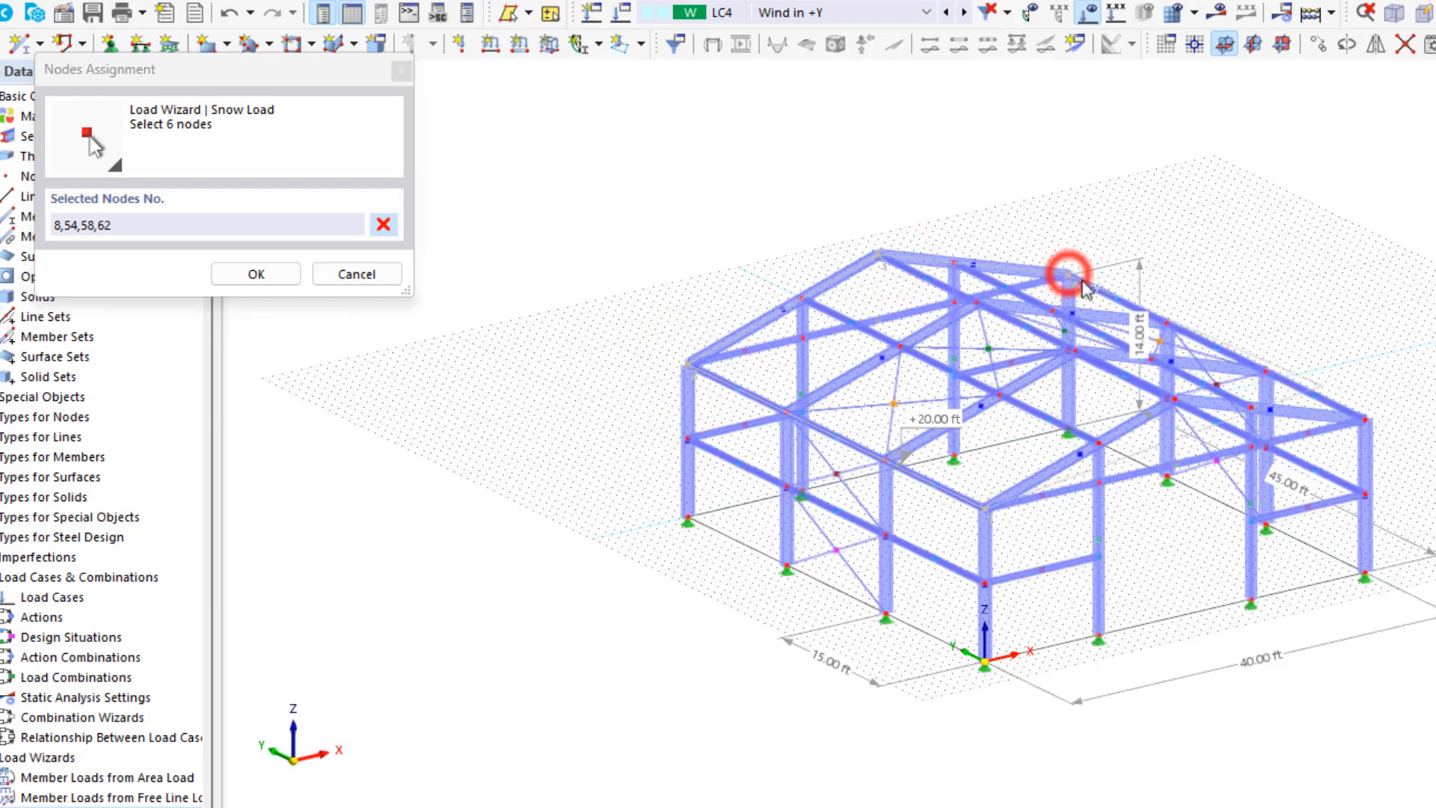
left_click(1364, 418)
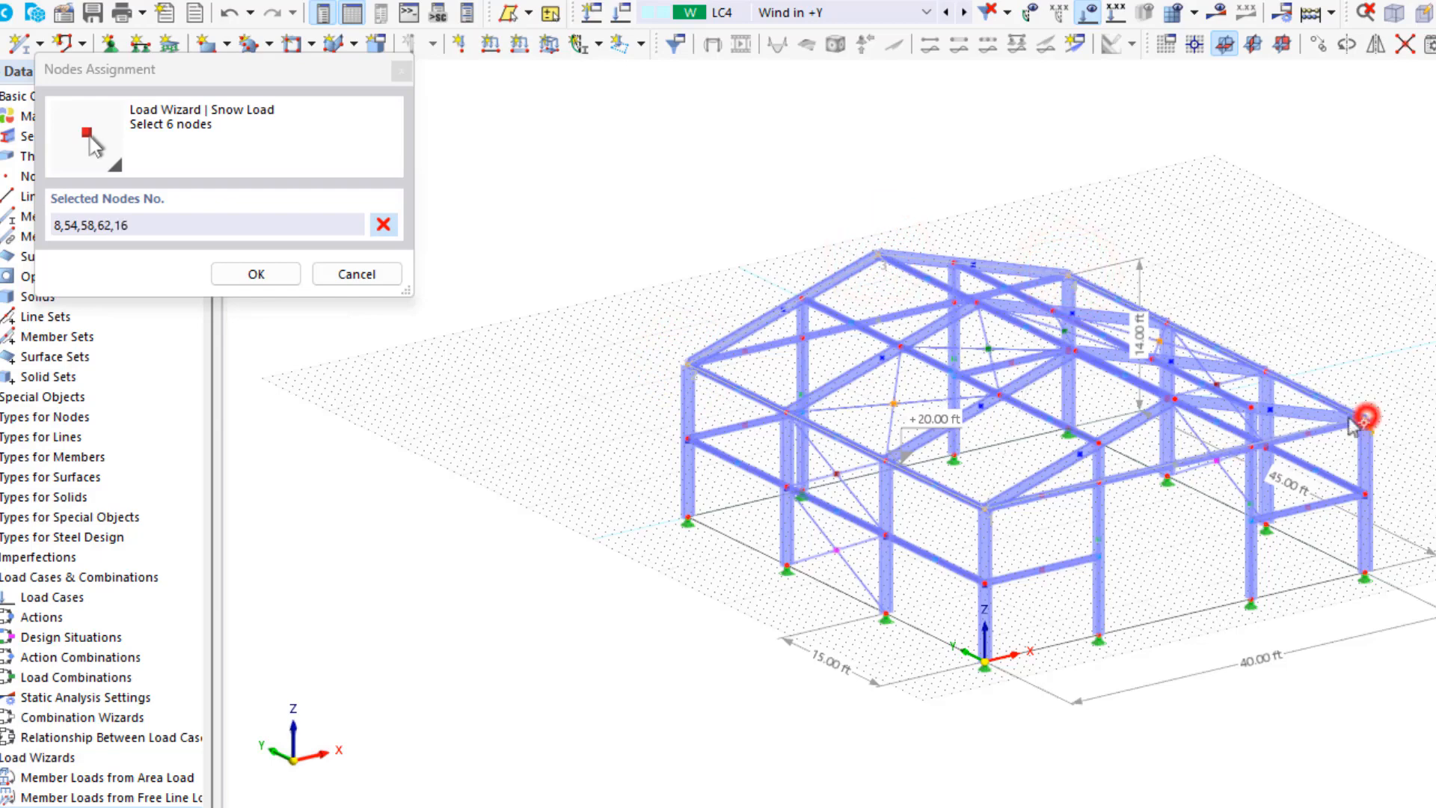
left_click(1173, 399)
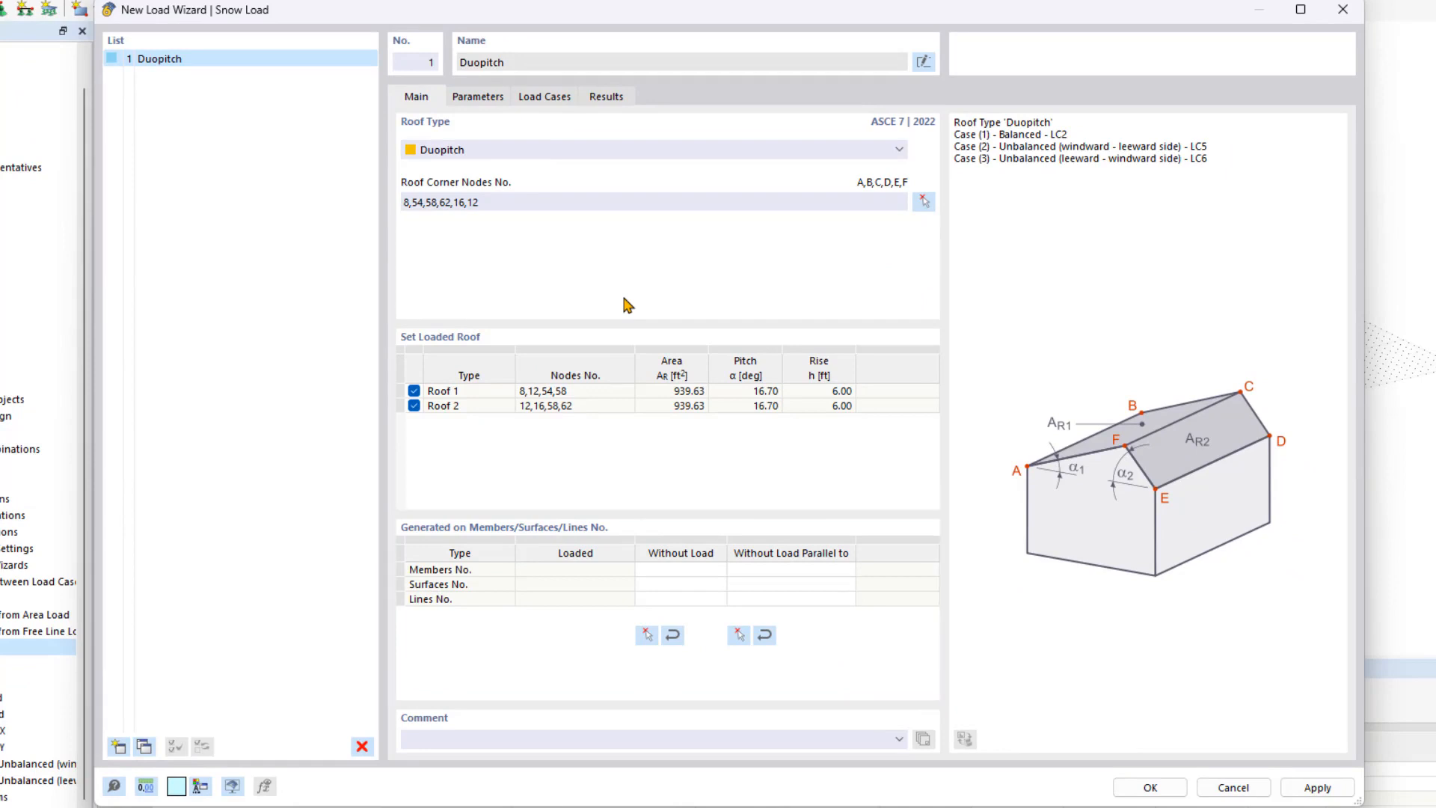
From the Parameters tab, launch the snow load map import for location and loads.
left_click(477, 97)
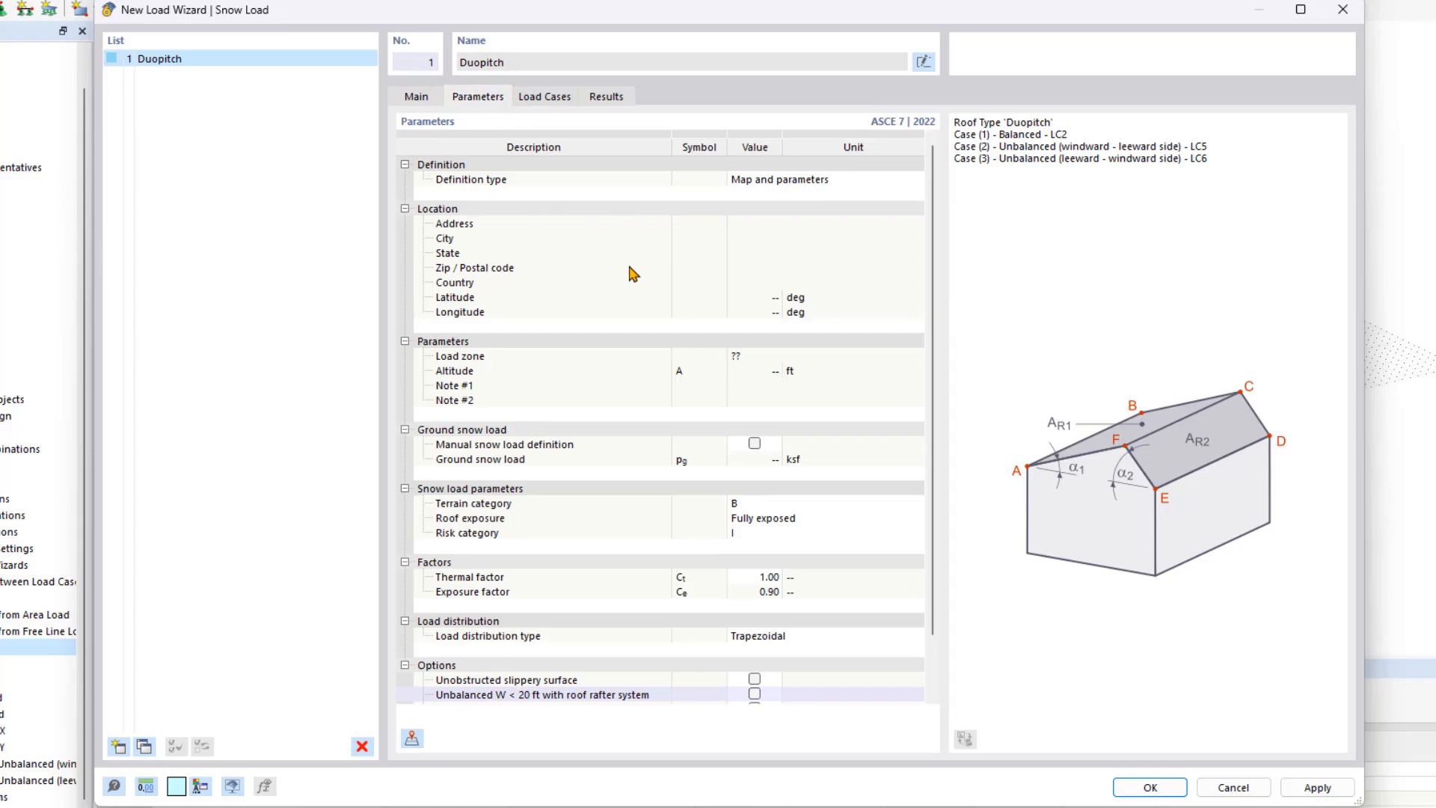
left_click(412, 740)
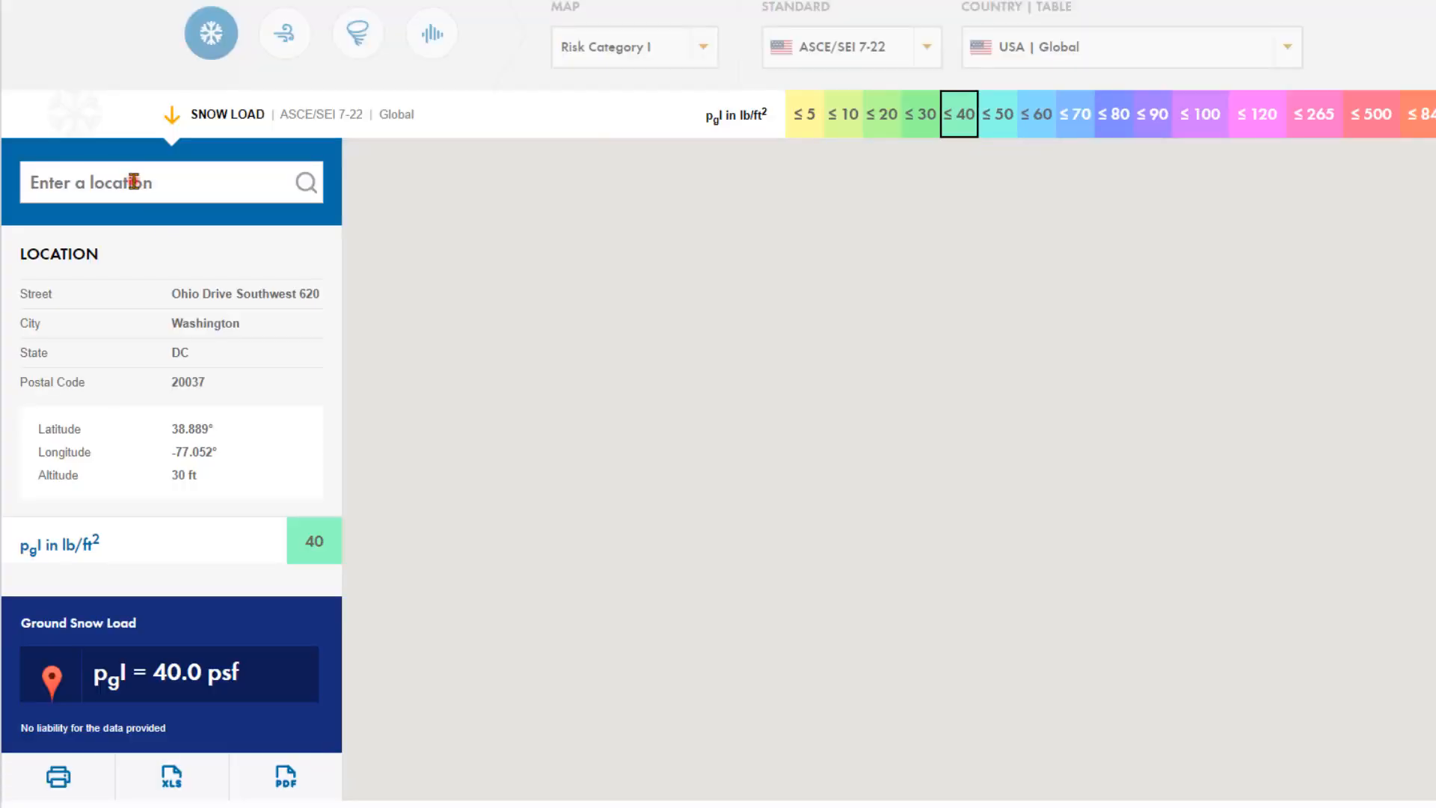
Search the site's street address and select the matching Philadelphia suggestion on the snow map.
left_click(133, 182)
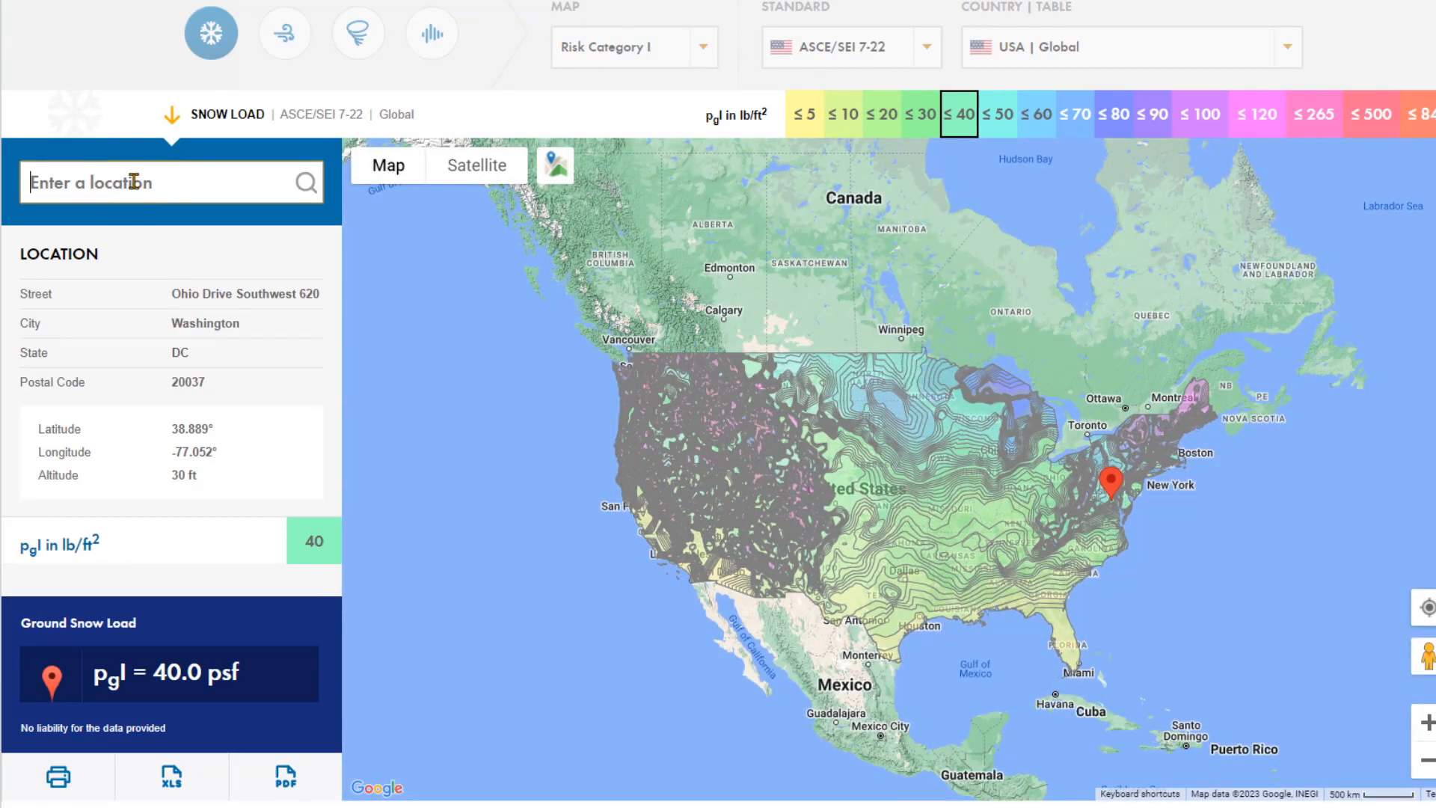
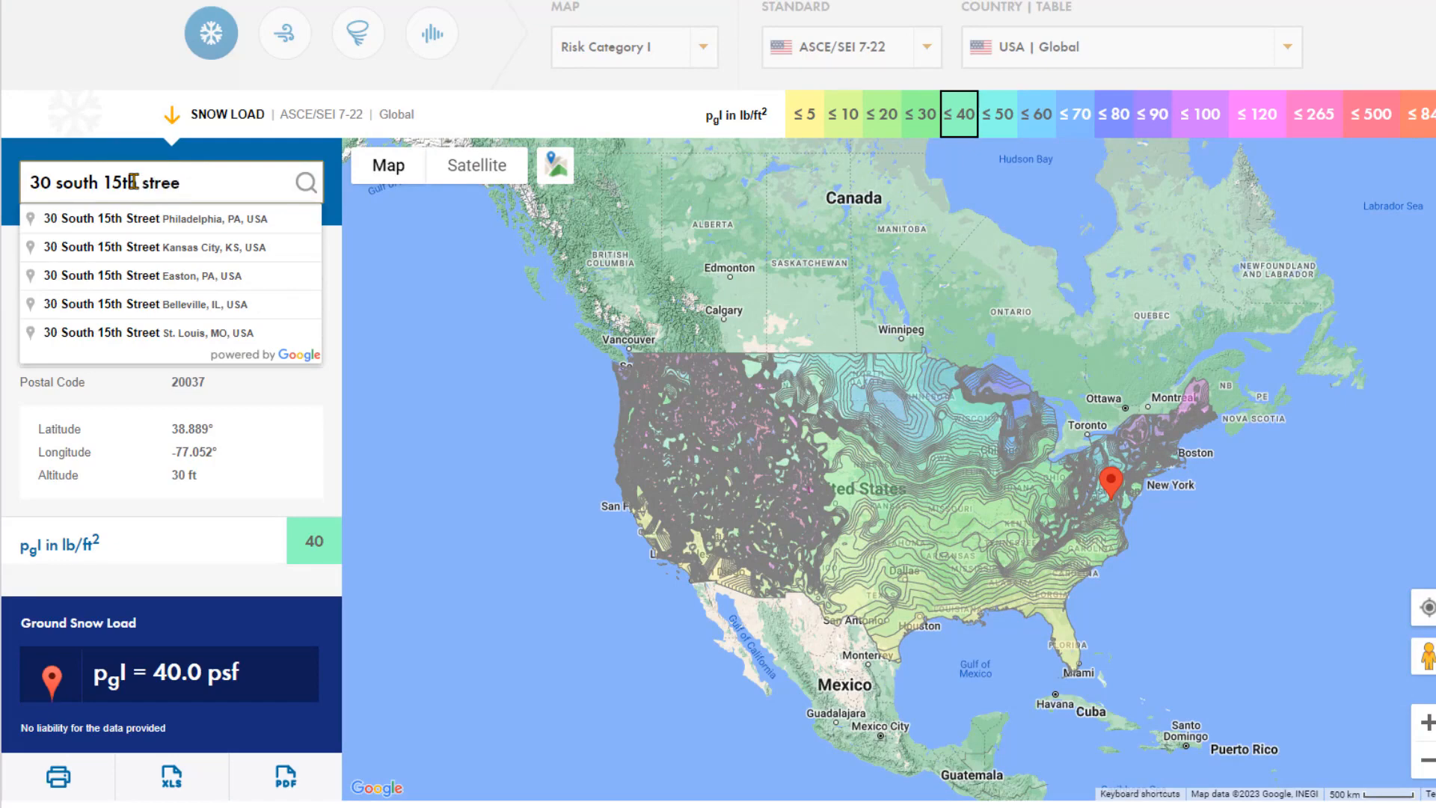
left_click(149, 218)
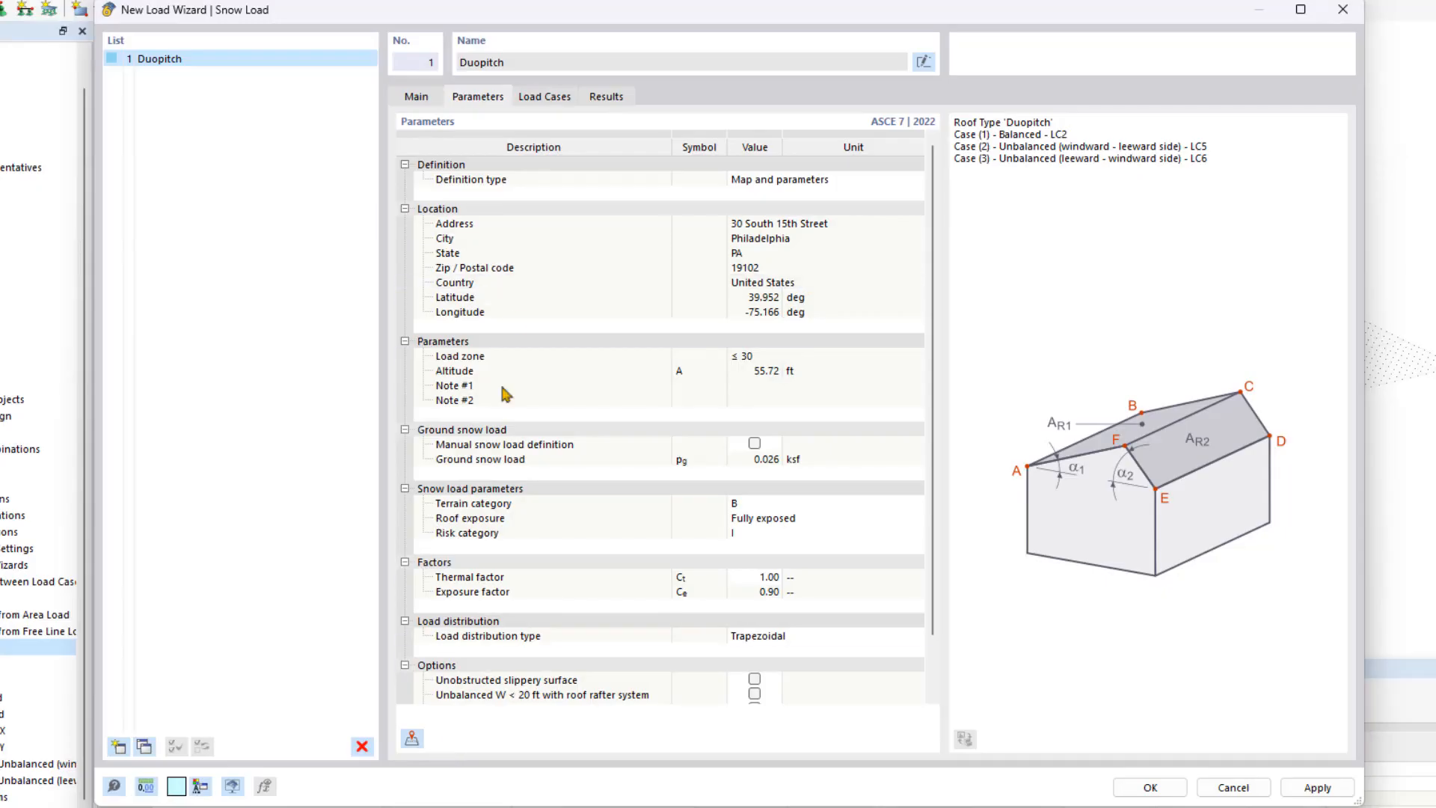
Review load case assignments: balanced snow to LC2, unbalanced duopitch cases to LC5 and LC6.
left_click(548, 110)
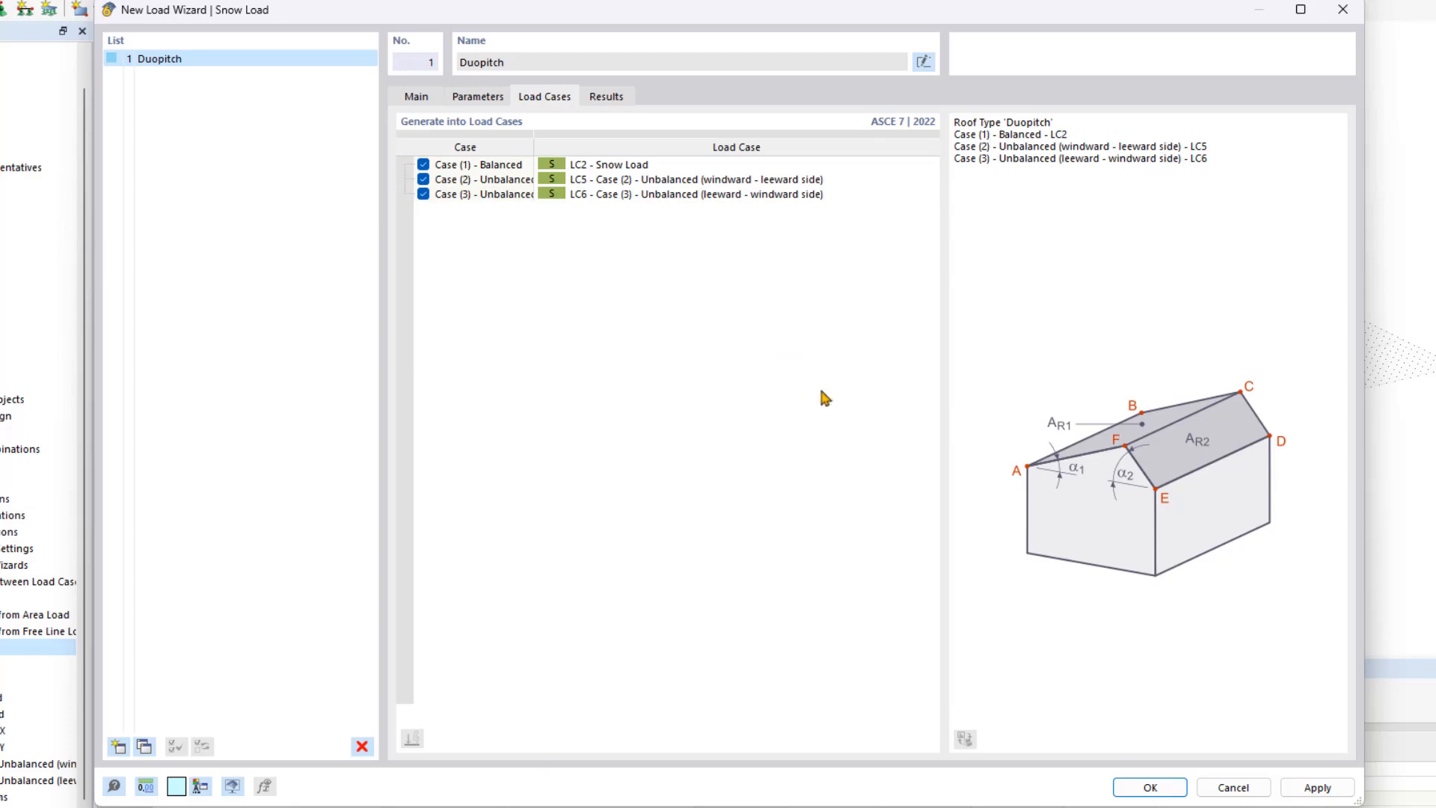
Generate the Duopitch snow loads into LC2, then start a new wind load wizard.
left_click(1164, 789)
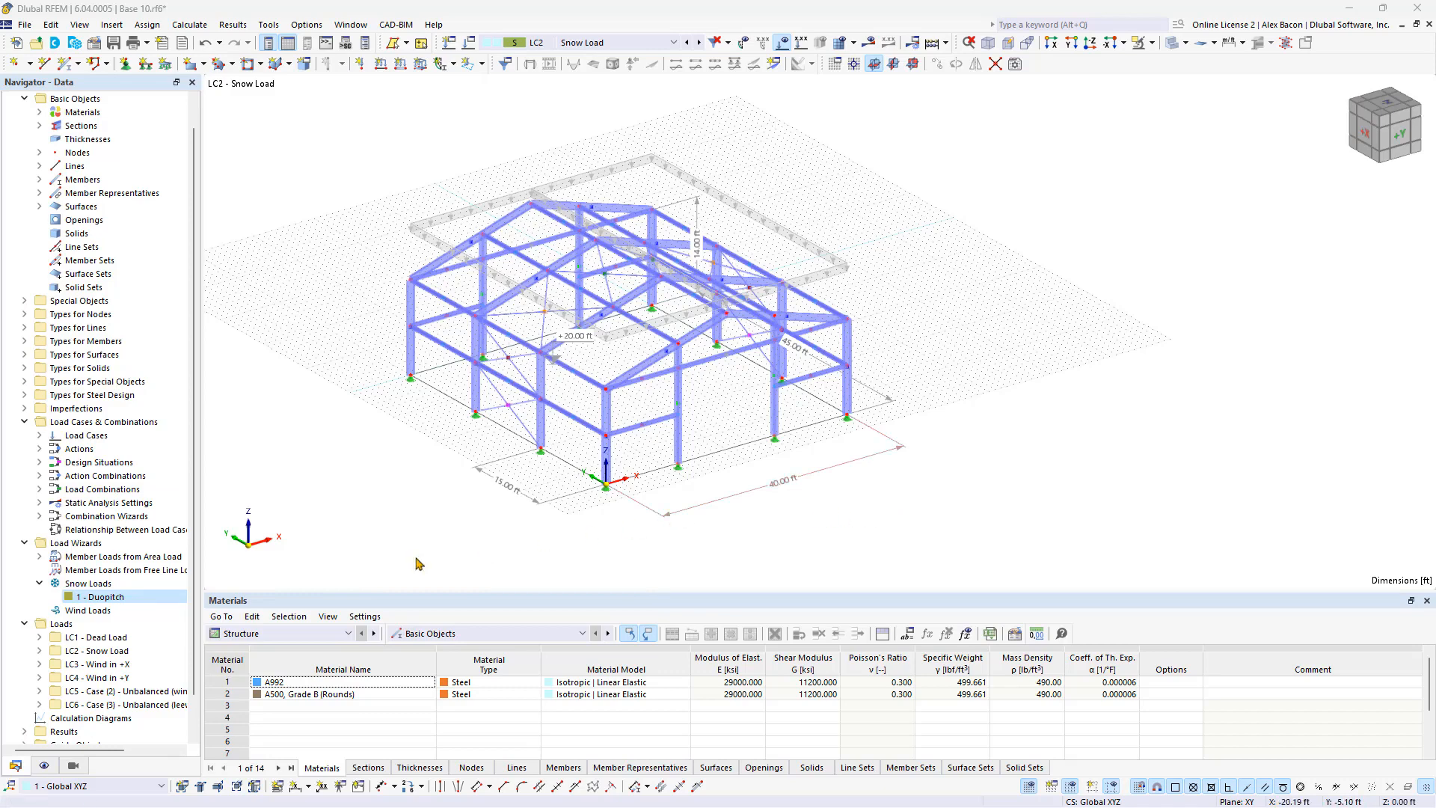
double_click(87, 610)
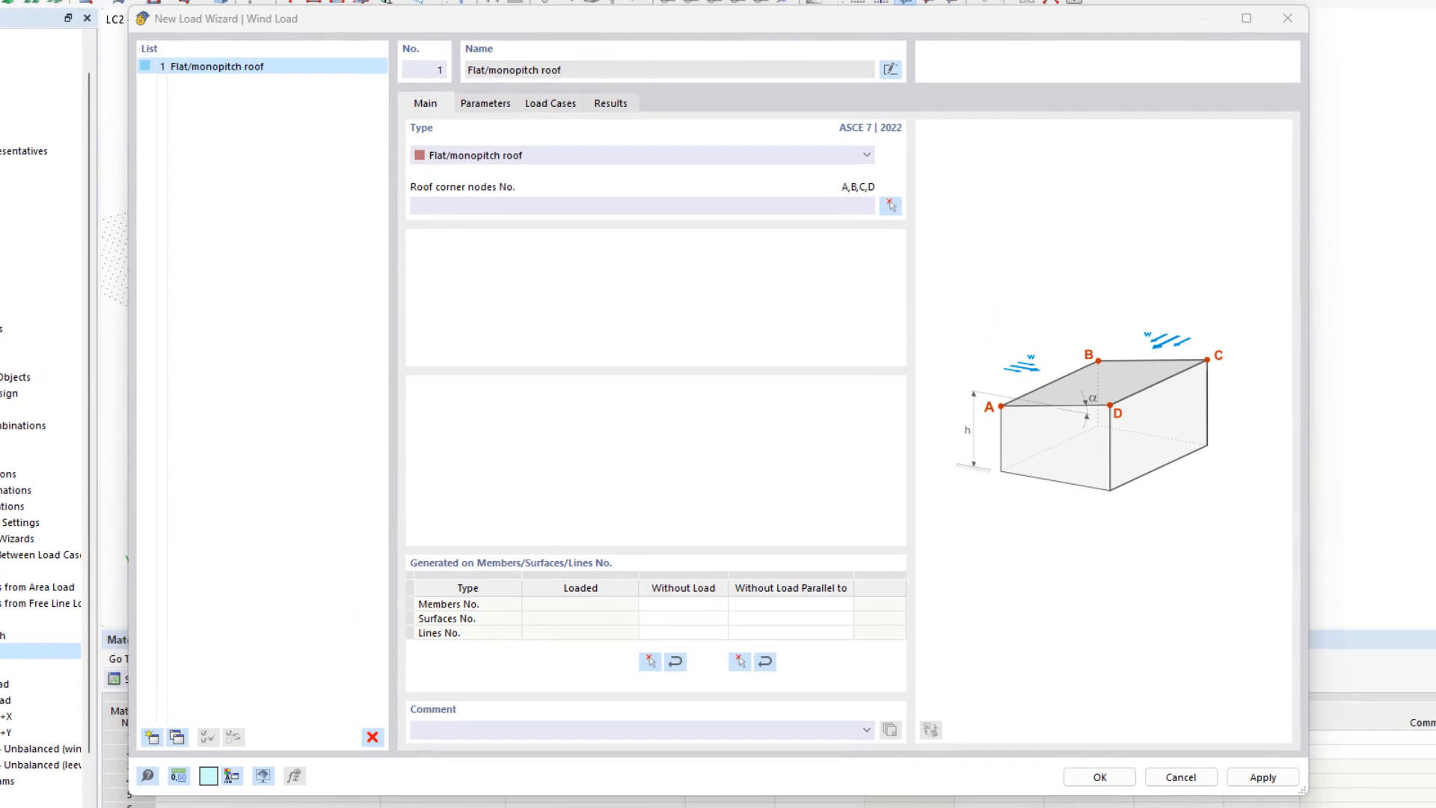
Choose the roof type and pick corner nodes 8, 54, 58, 62, 16, 12 for the wind roof.
left_click(630, 153)
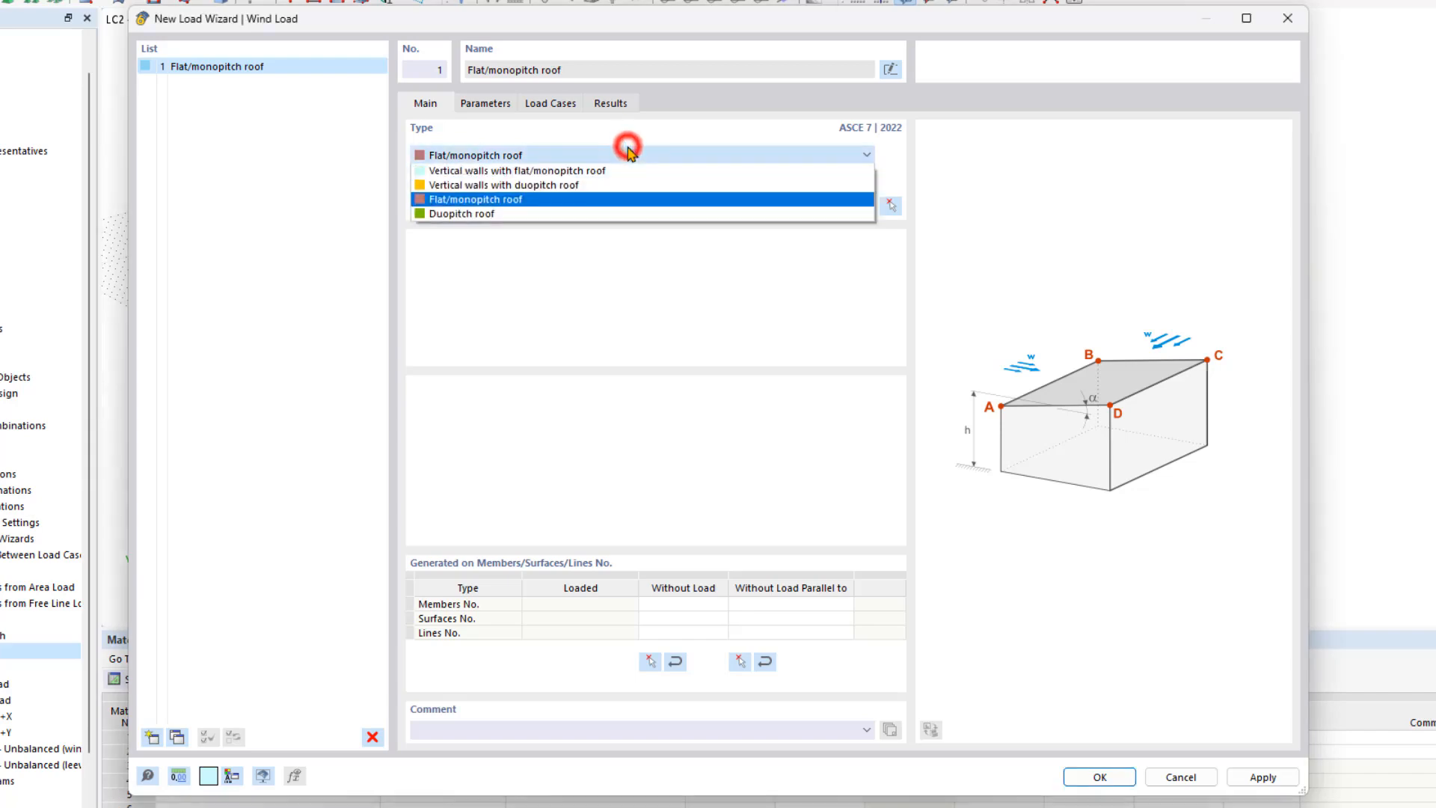
left_click(529, 213)
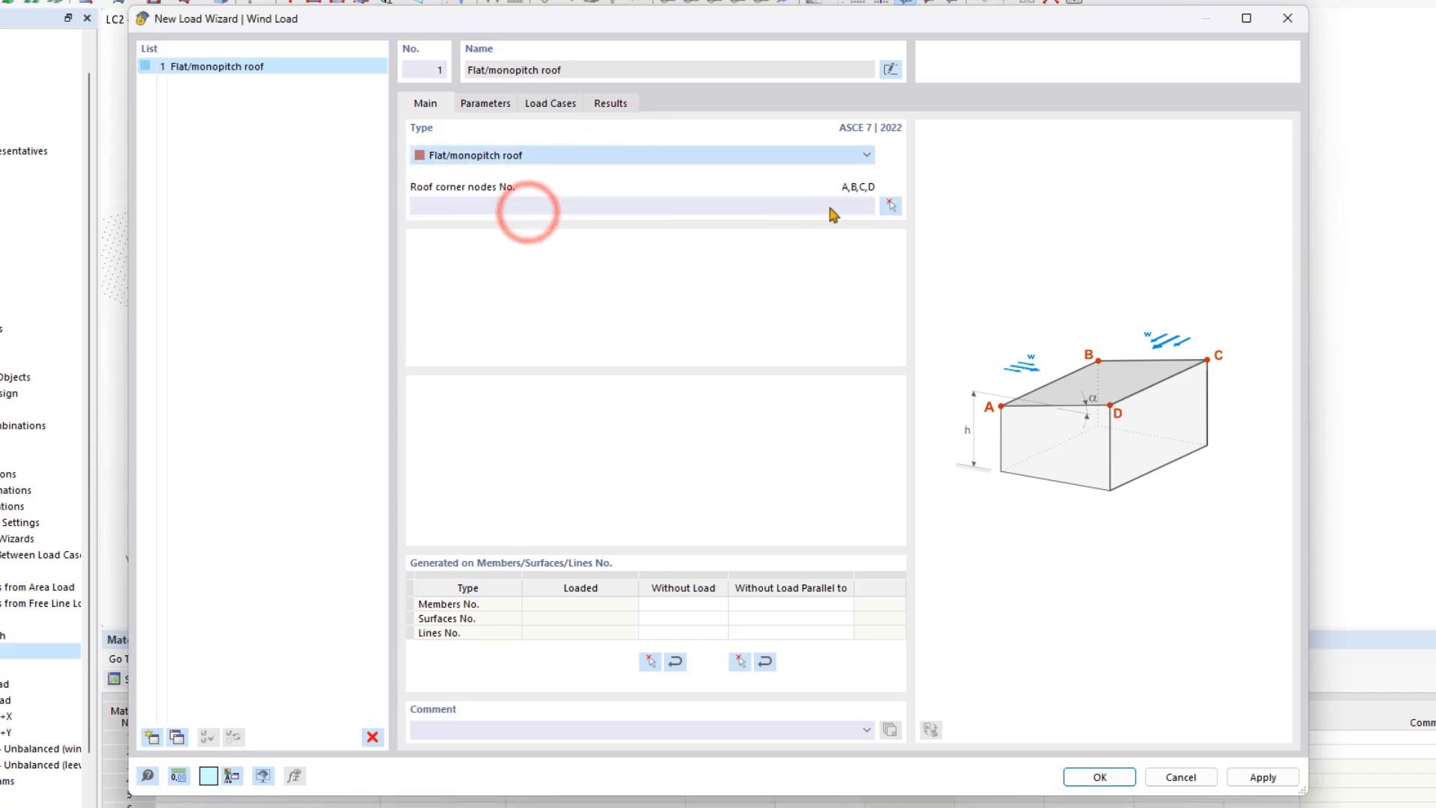
left_click(892, 206)
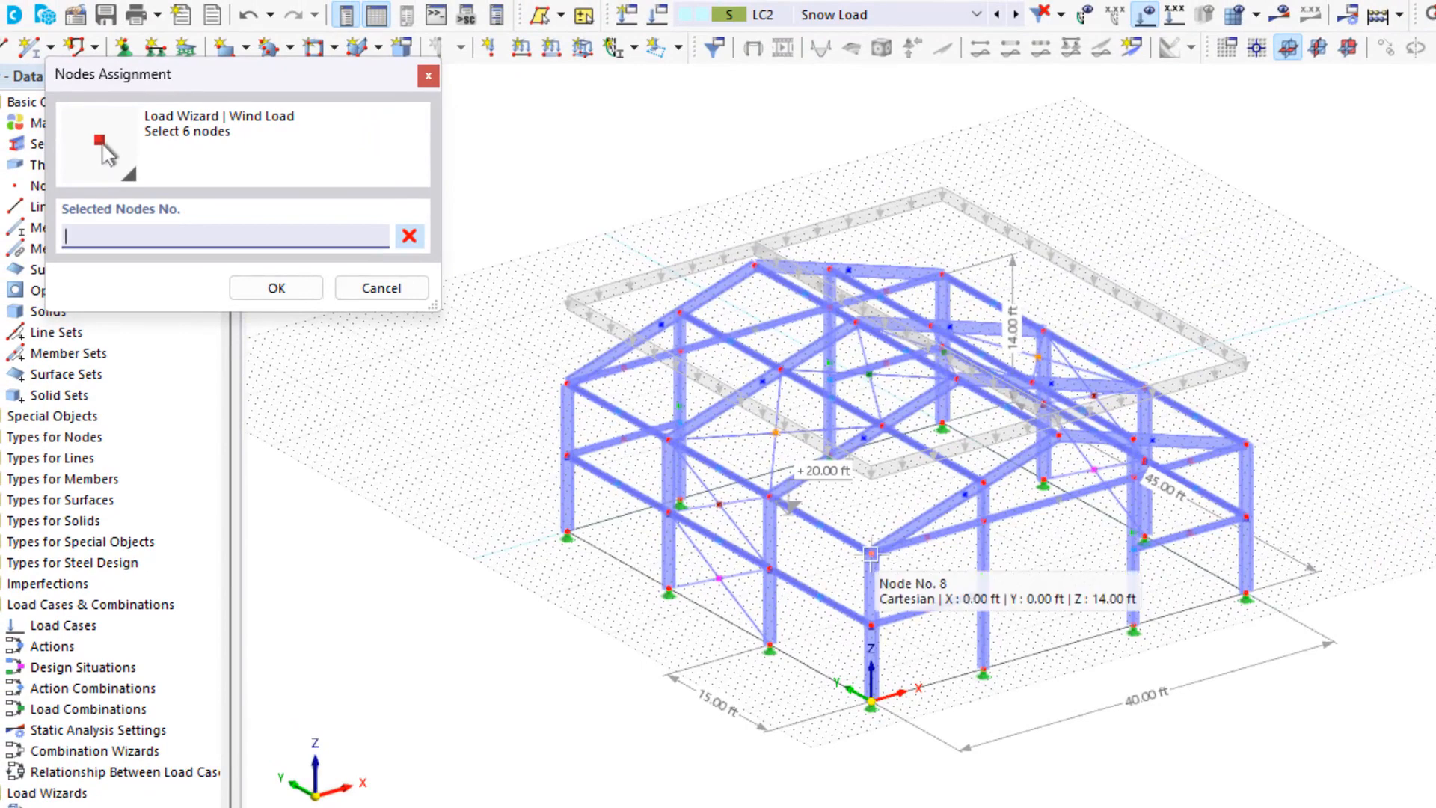
left_click(870, 553)
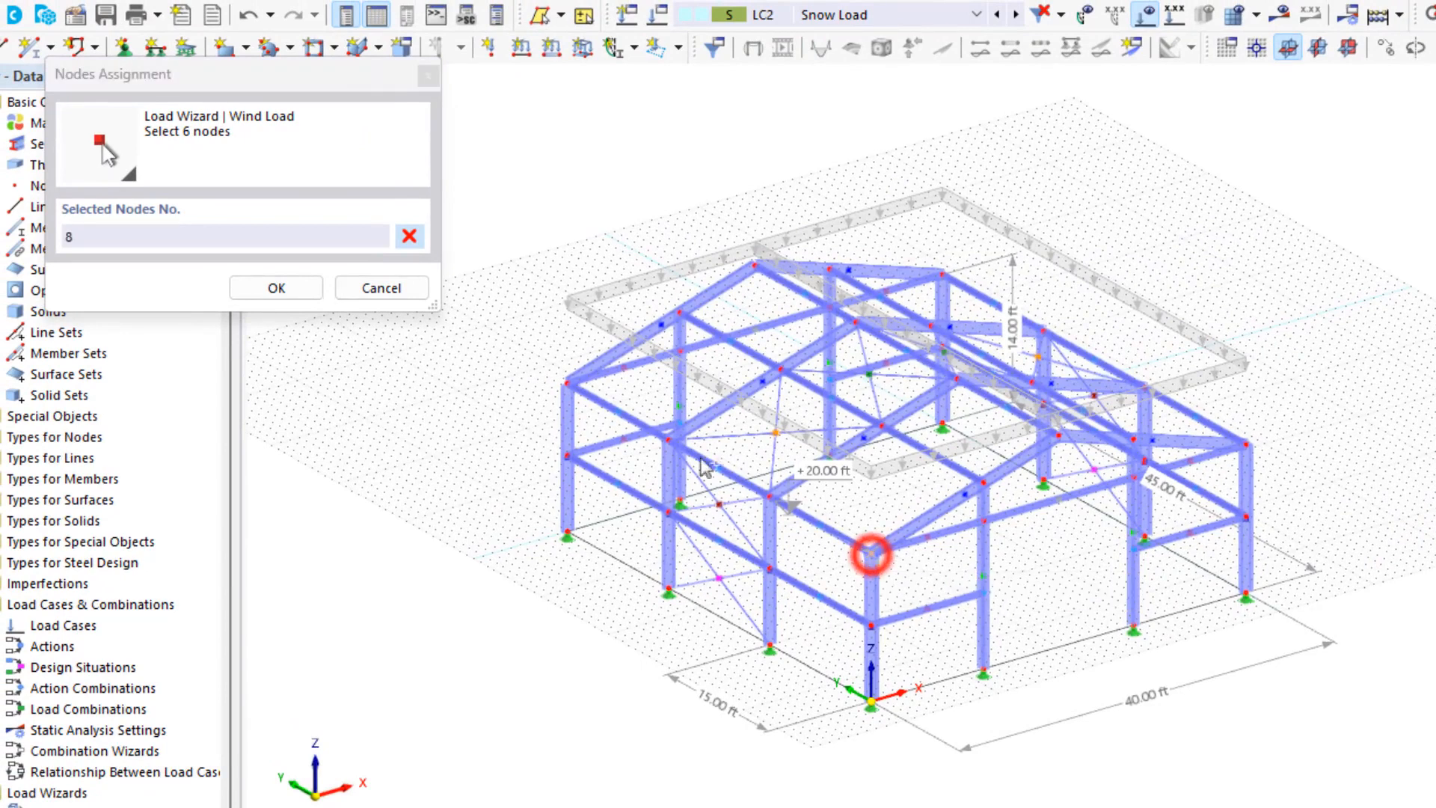
left_click(567, 383)
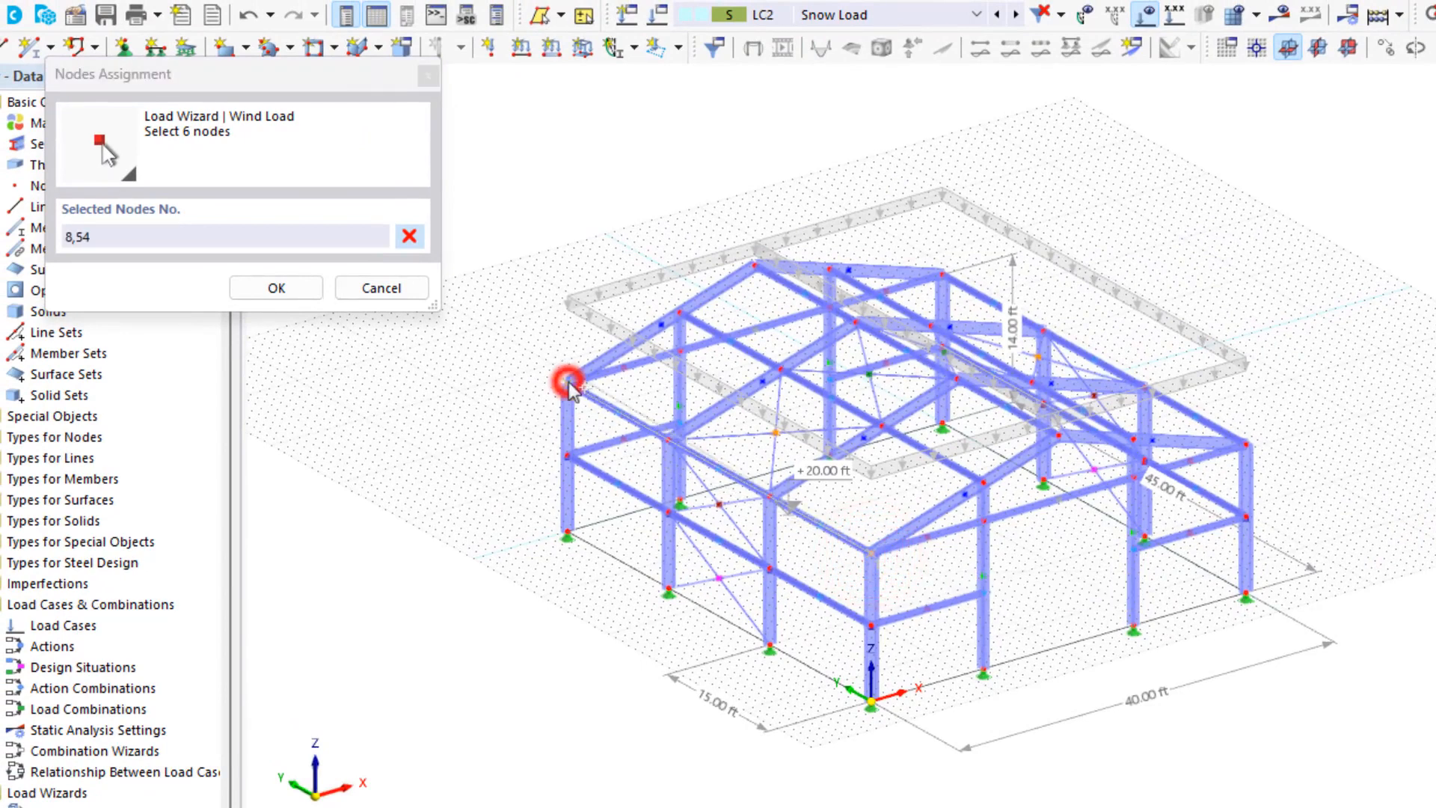
left_click(755, 265)
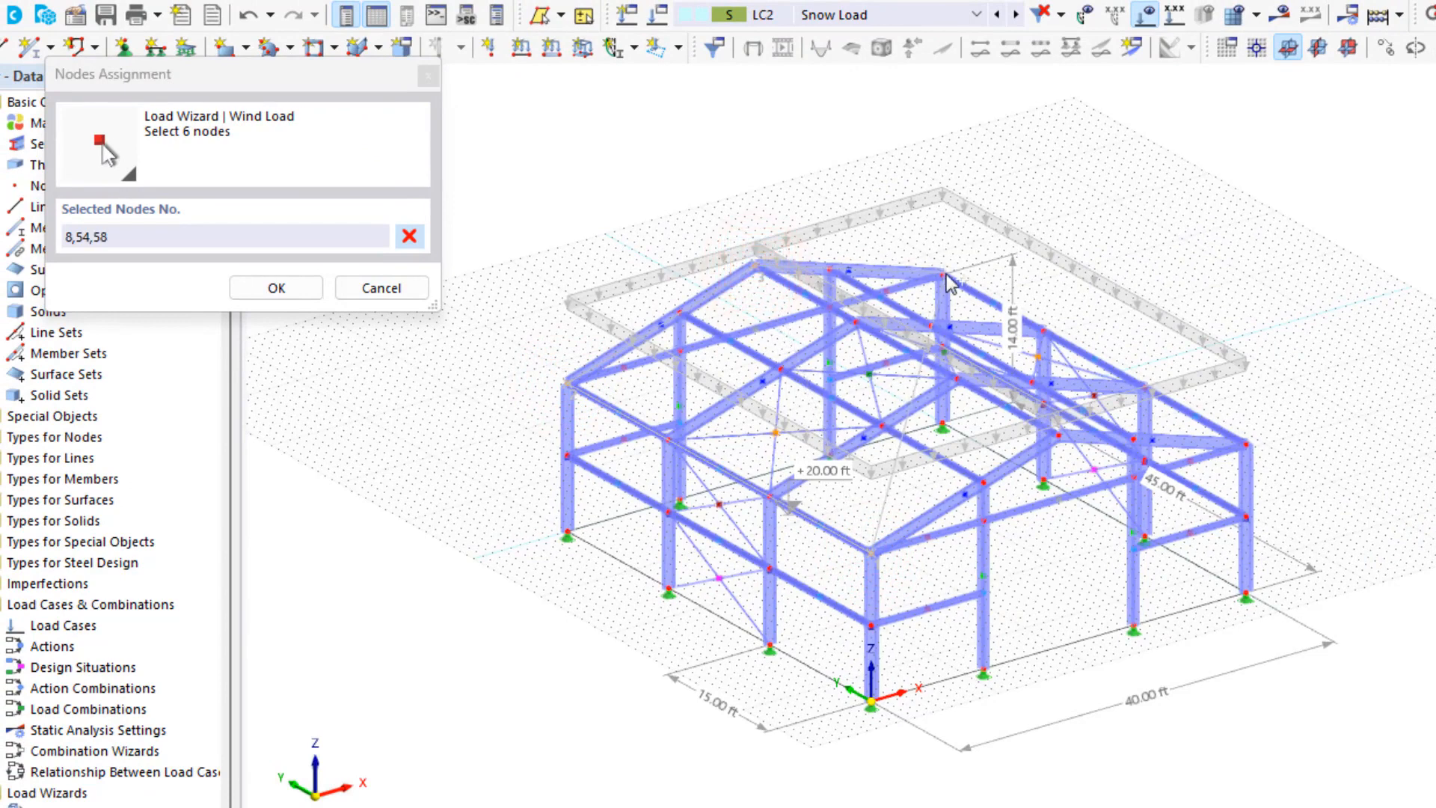
left_click(942, 274)
left_click(1247, 445)
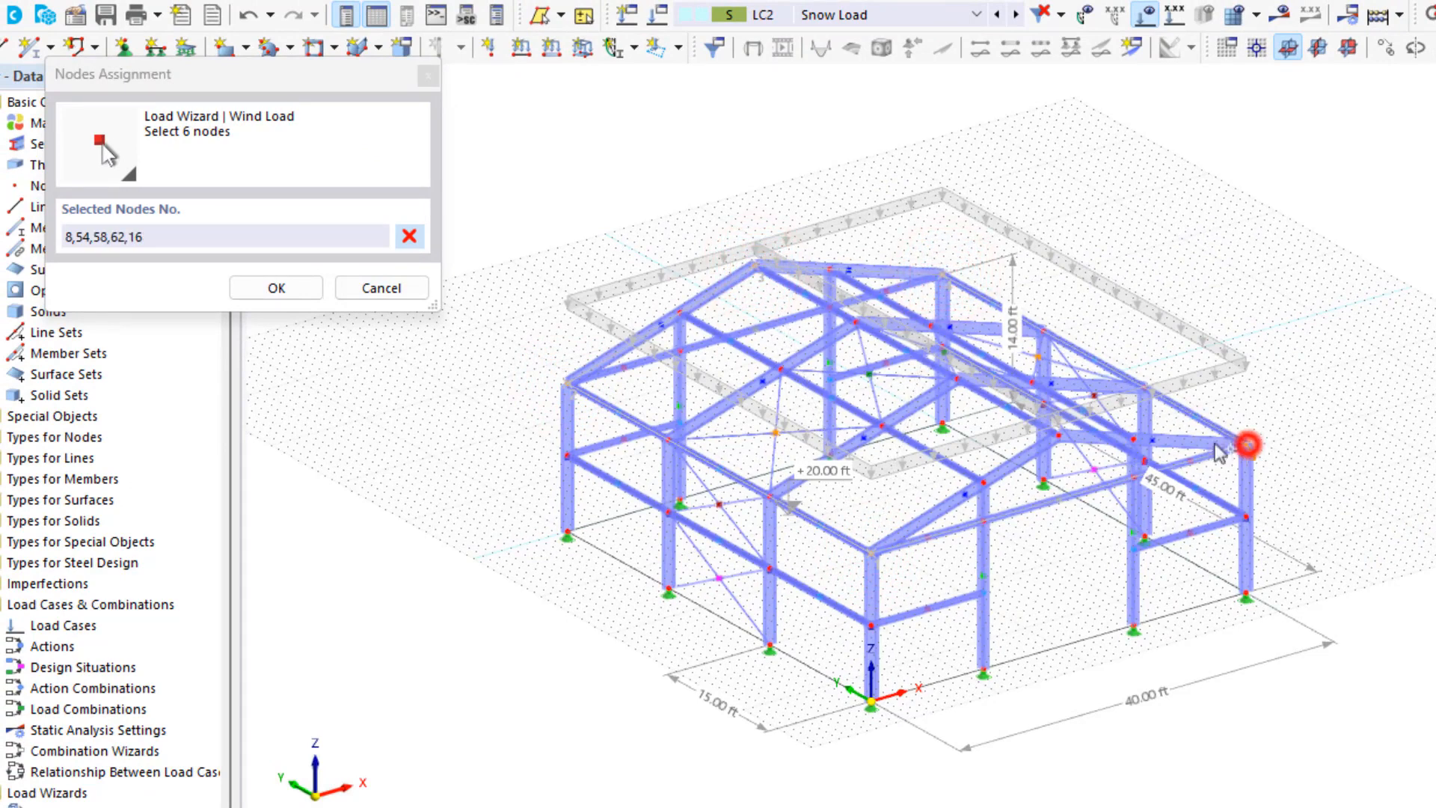
left_click(1059, 436)
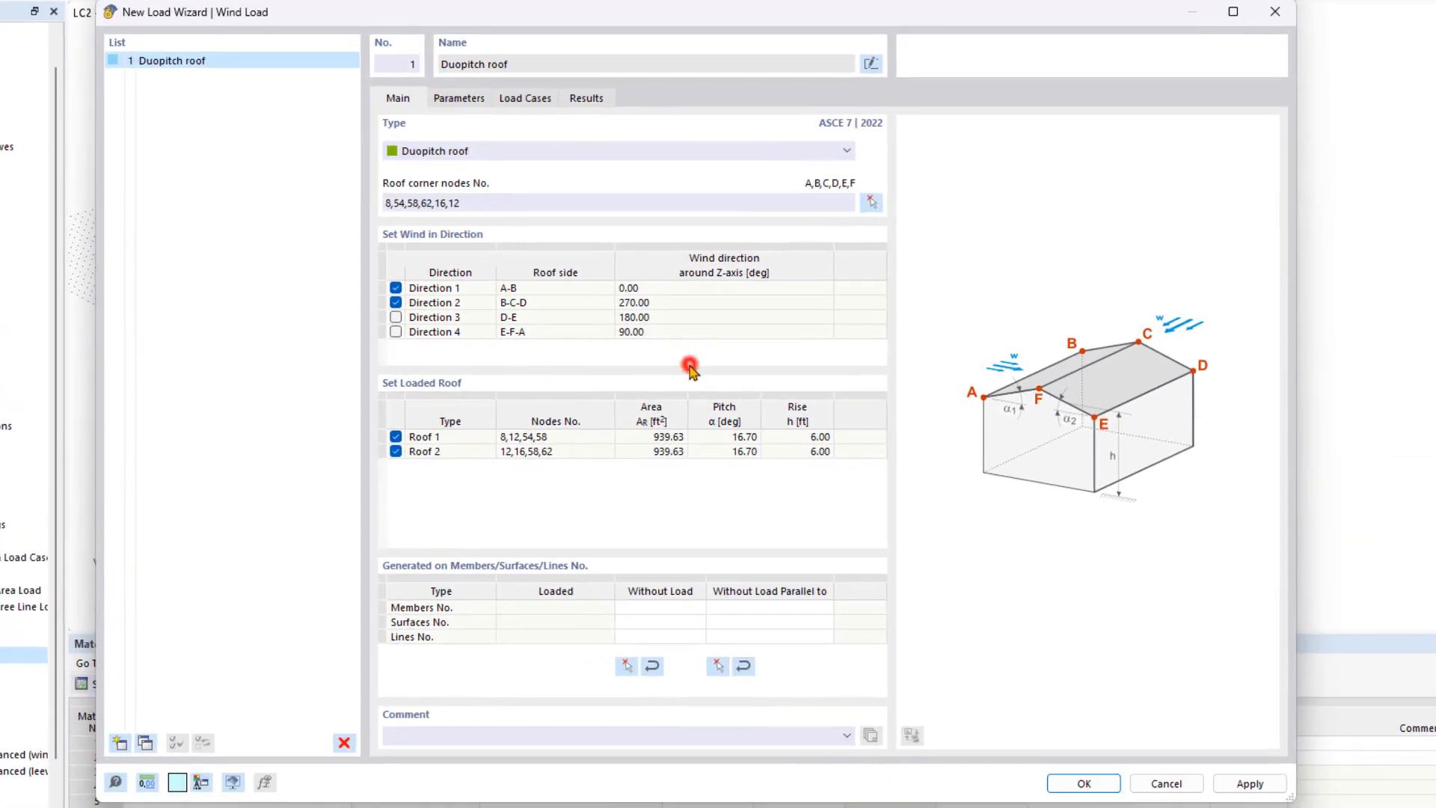
Bring up the ASCE/SEI 7-22 wind load map from the wizard's Parameters tab.
left_click(986, 501)
left_click(461, 103)
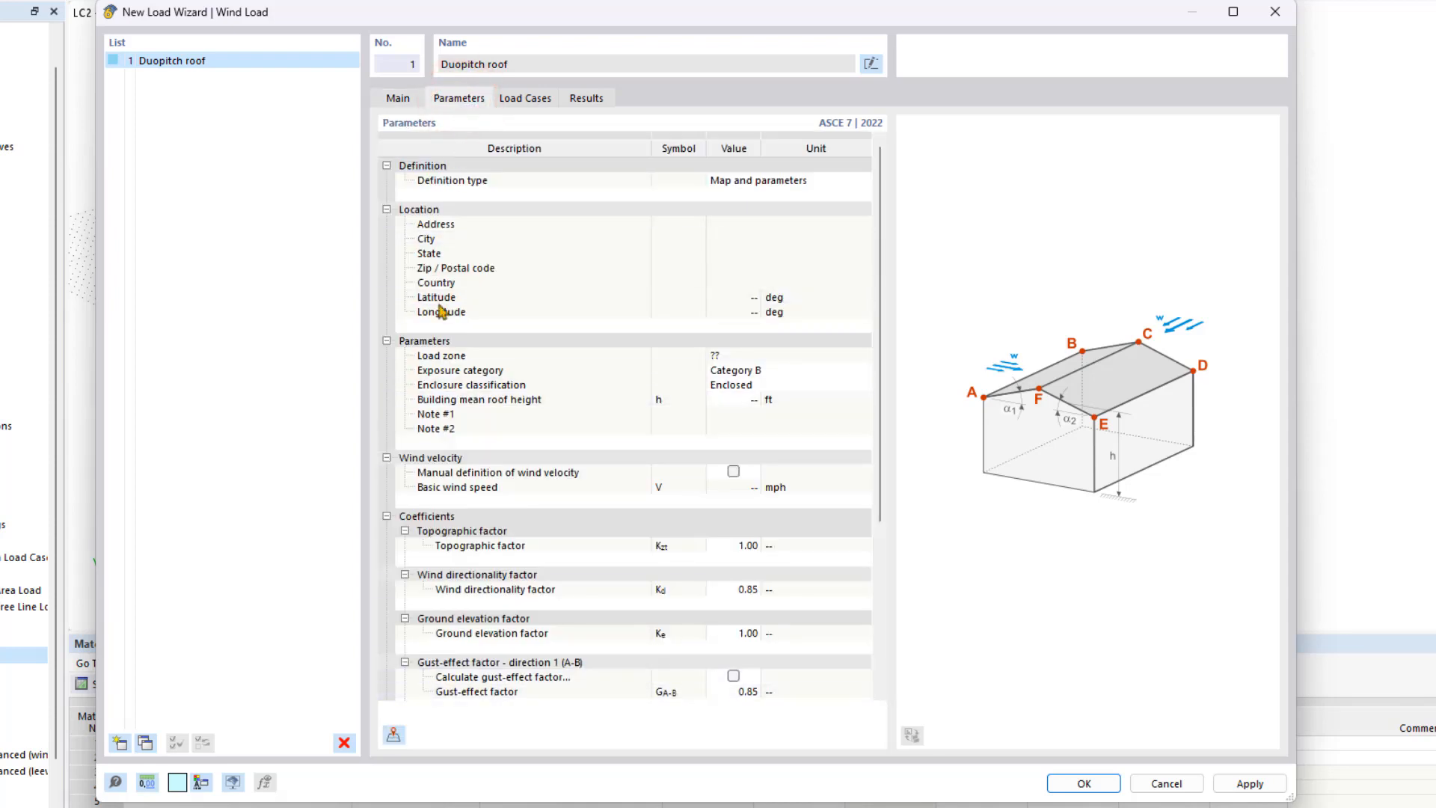
left_click(394, 733)
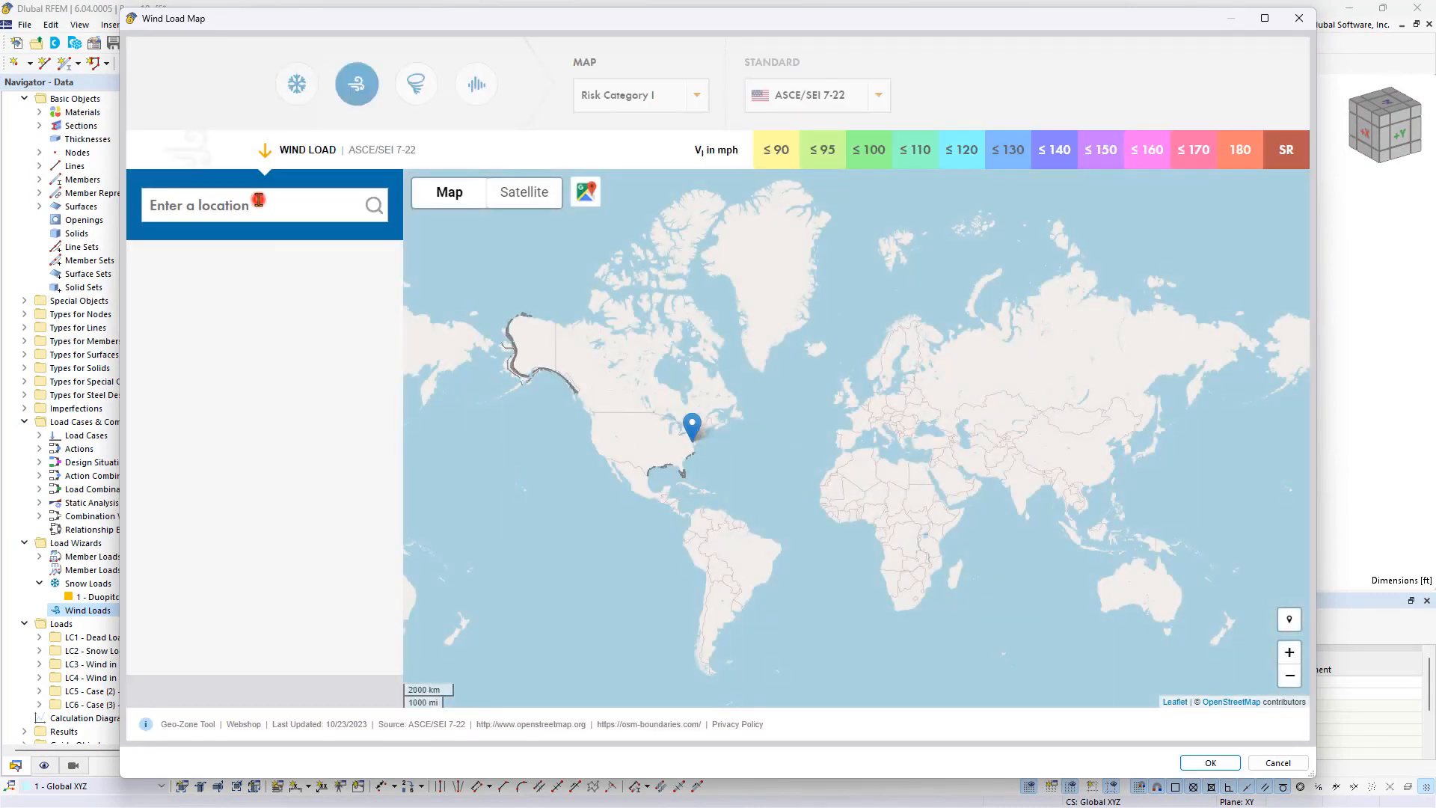
Locate the Philadelphia site address on the map and accept its 107 mph basic wind speed.
left_click(258, 199)
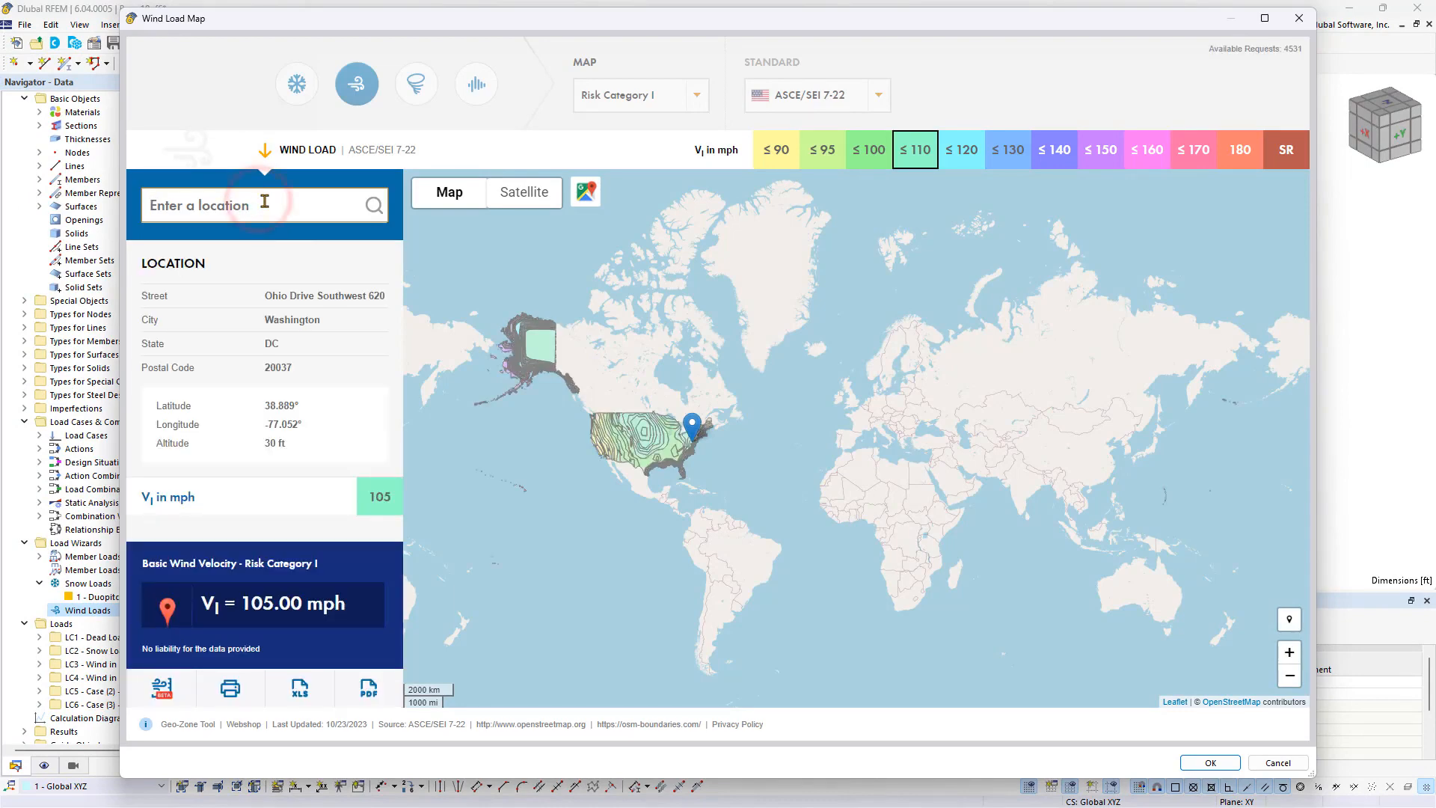
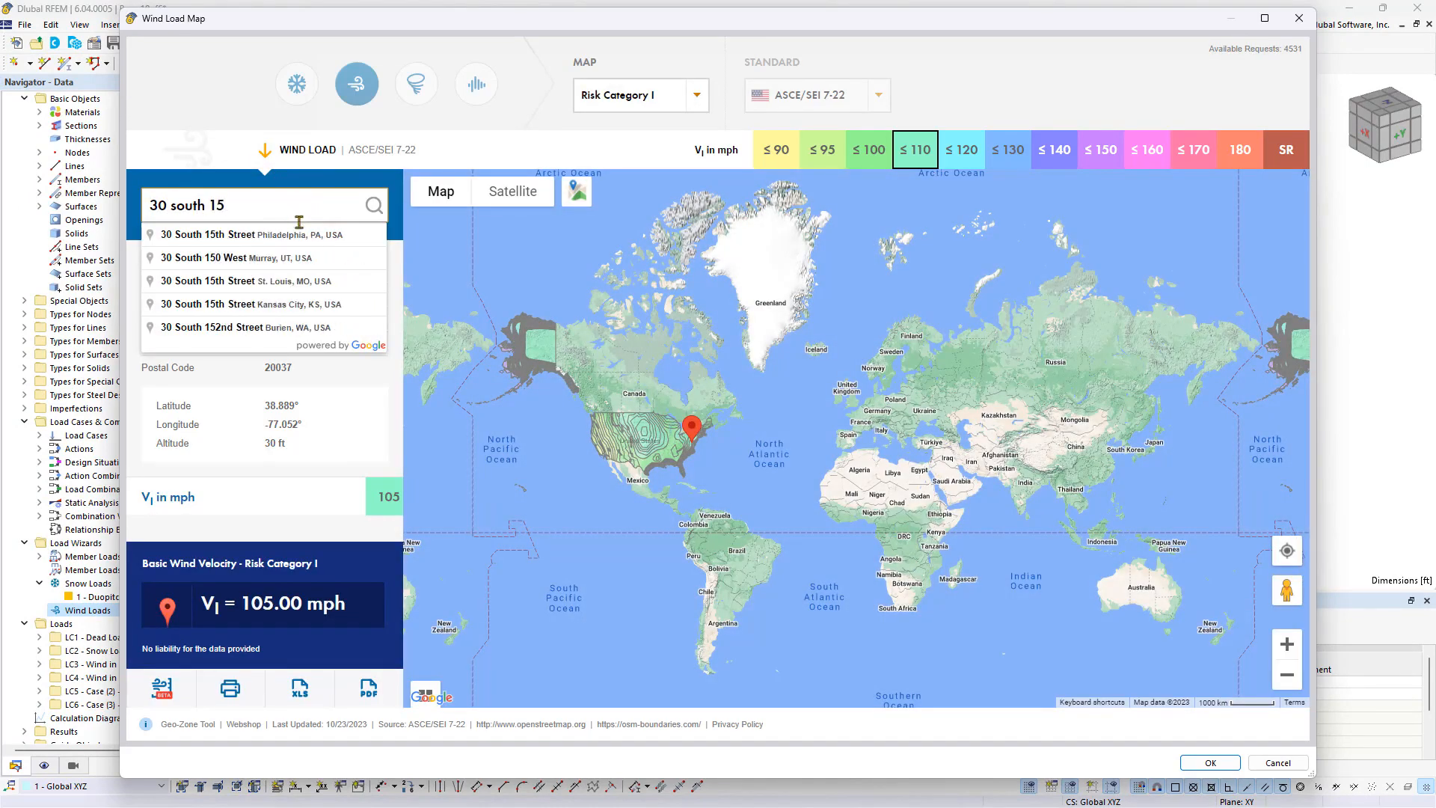
left_click(298, 234)
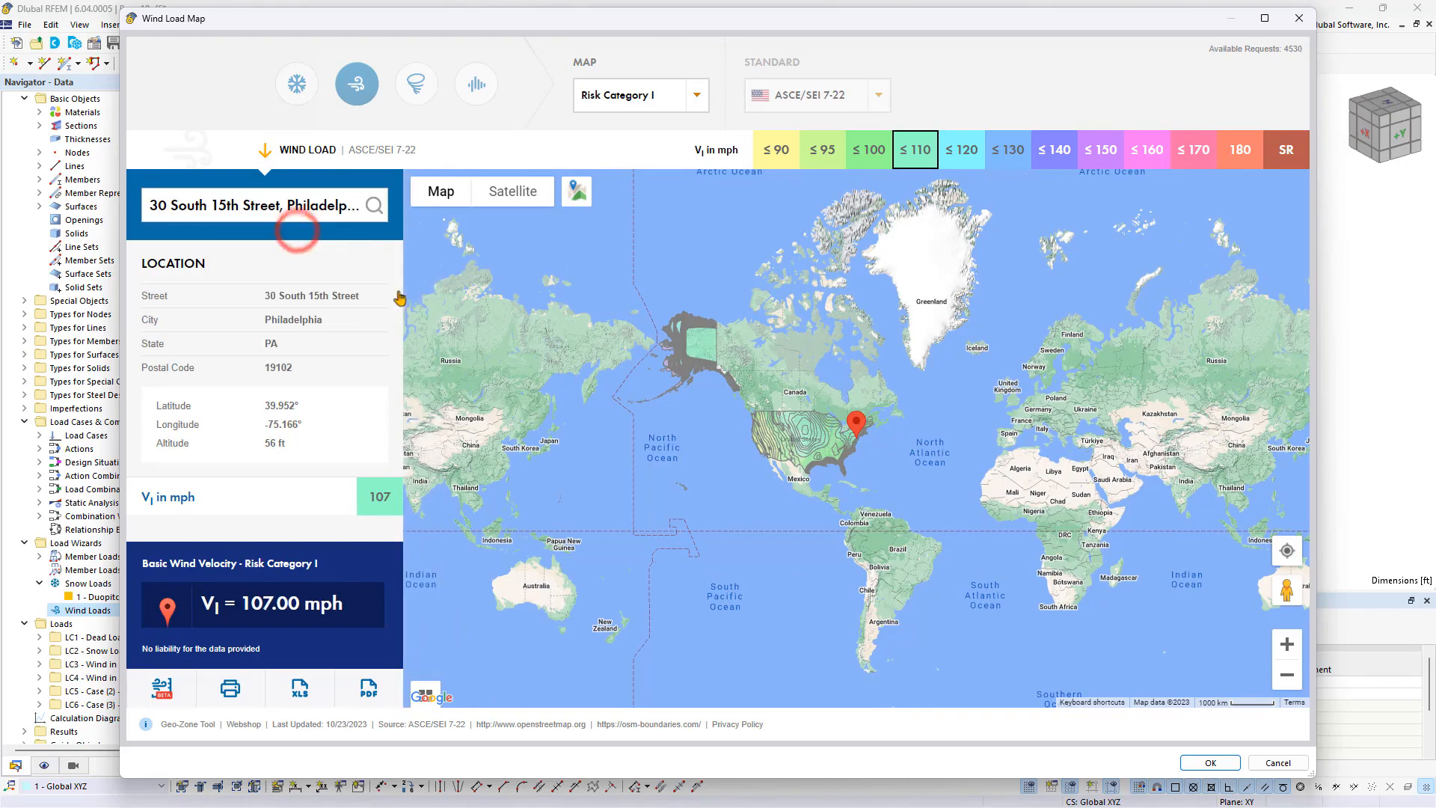
left_click(1208, 762)
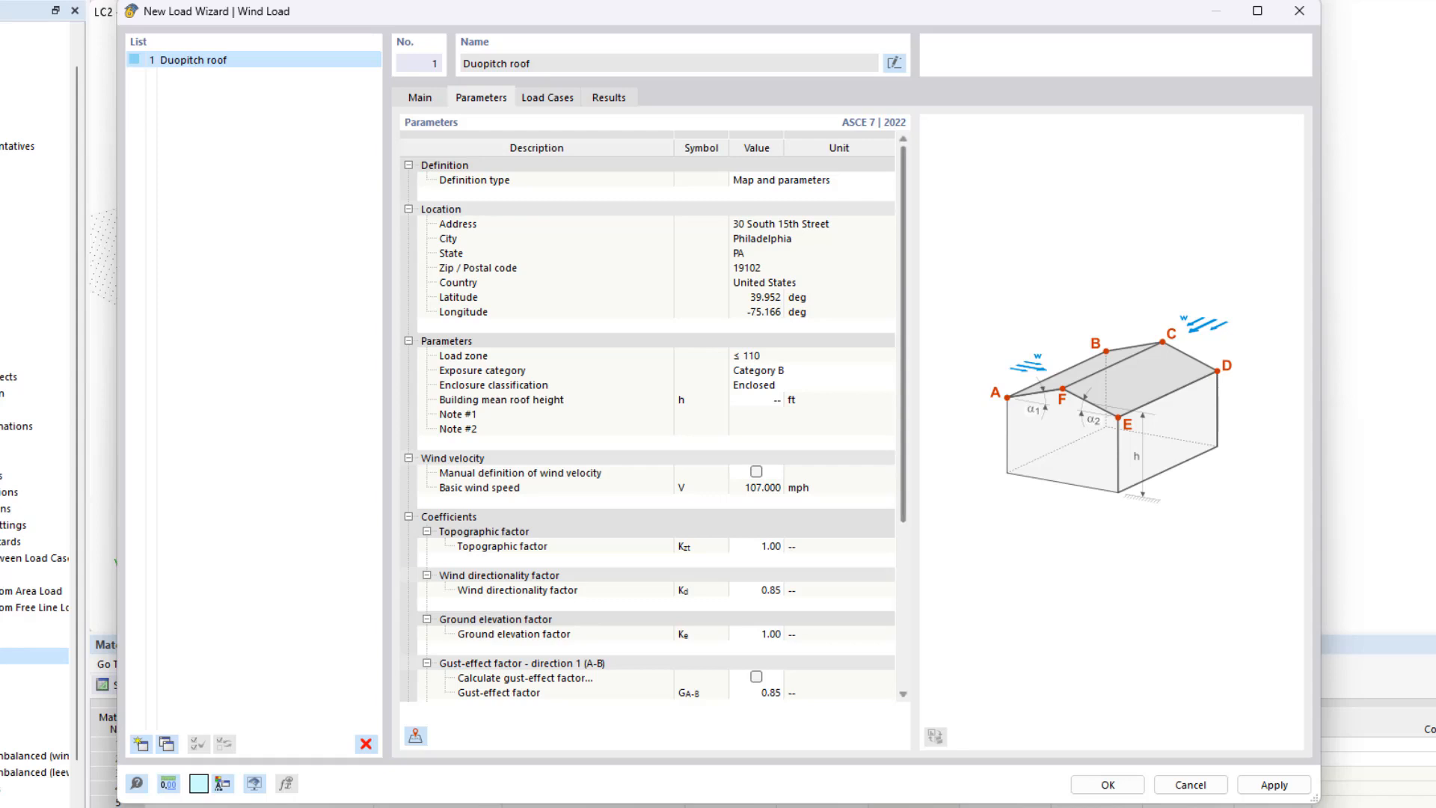
Enter a building mean roof height of 20 ft.
left_click(772, 402)
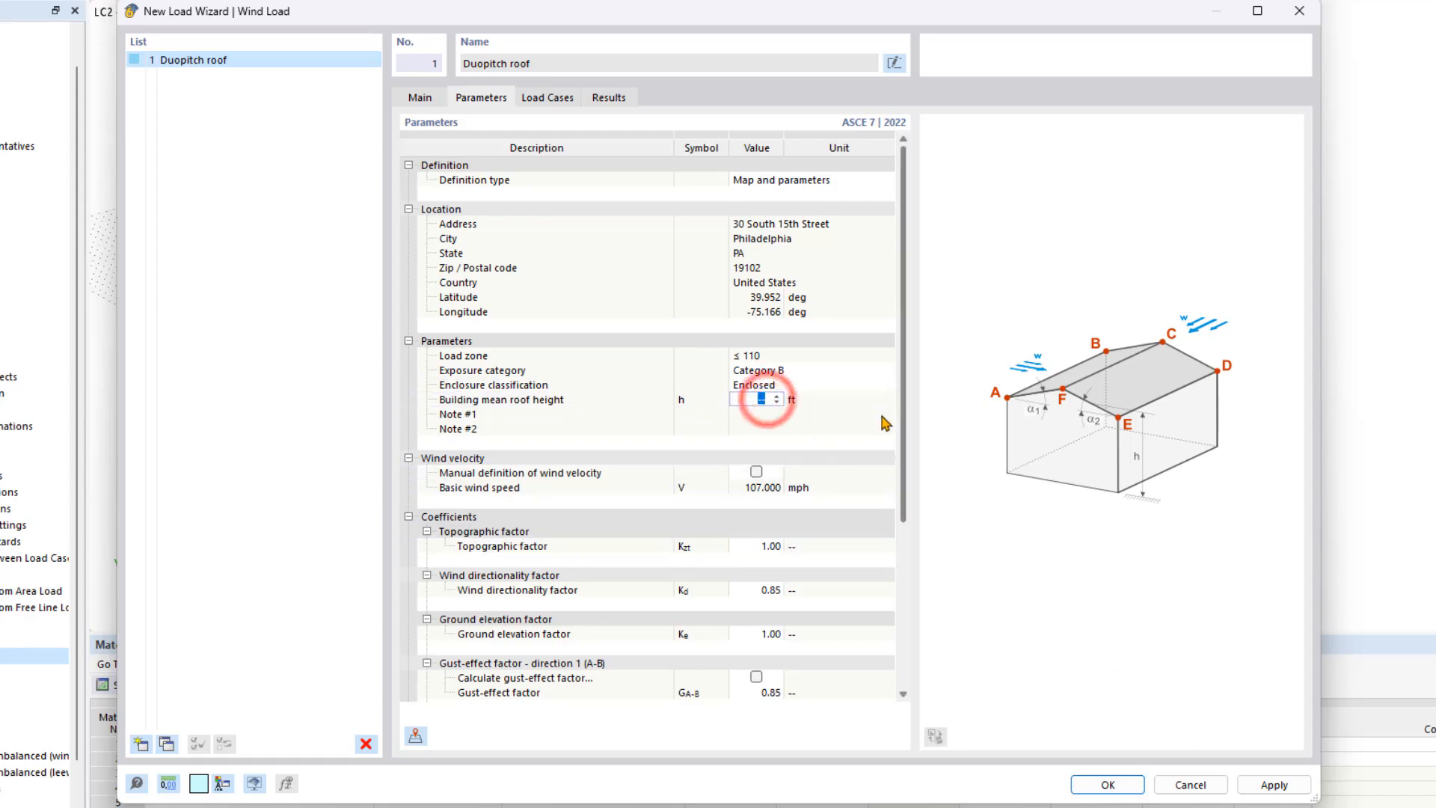
type("20")
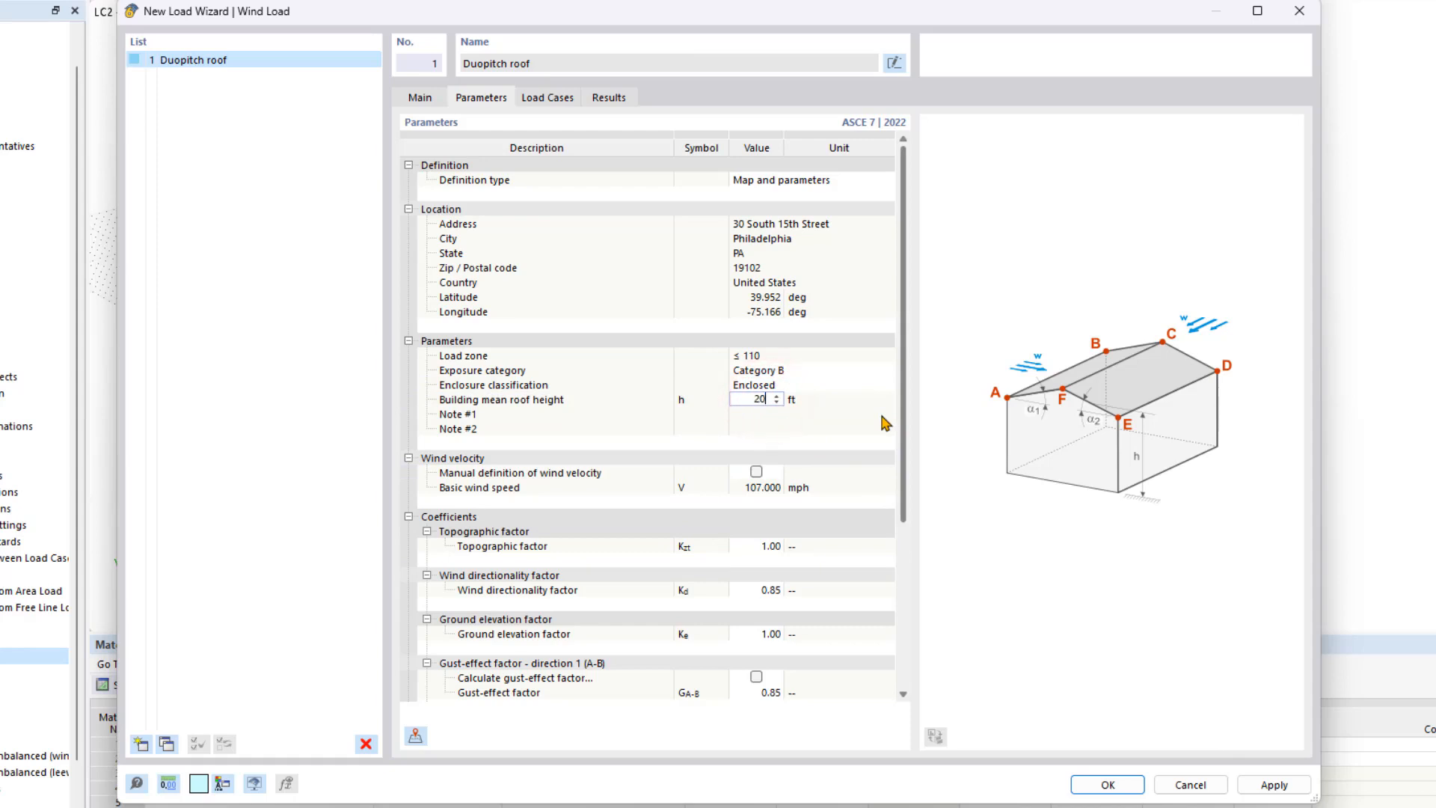
left_click(952, 434)
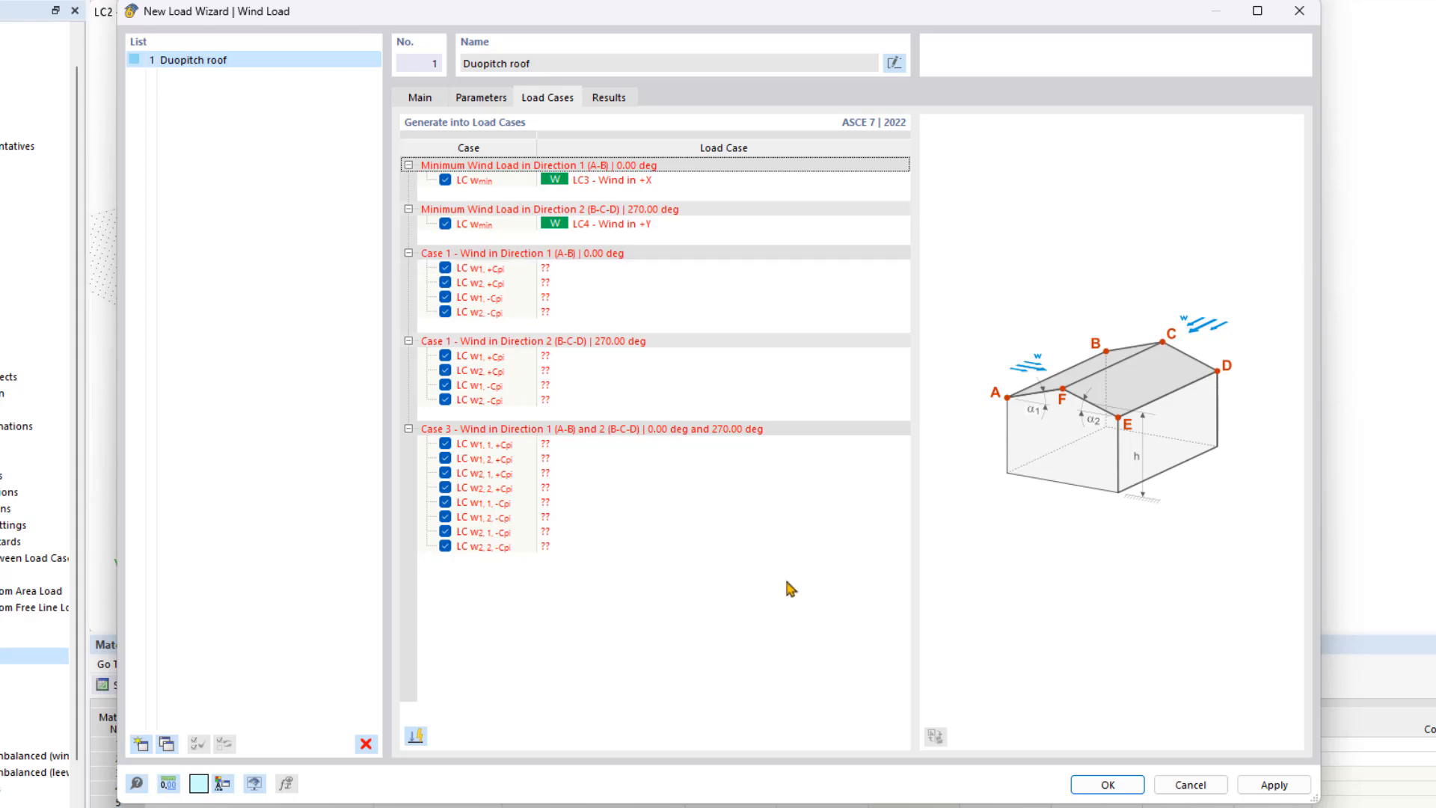
Generate the wind load cases with both minimum wind cases (directions 1 and 2) excluded.
left_click(445, 223)
left_click(444, 181)
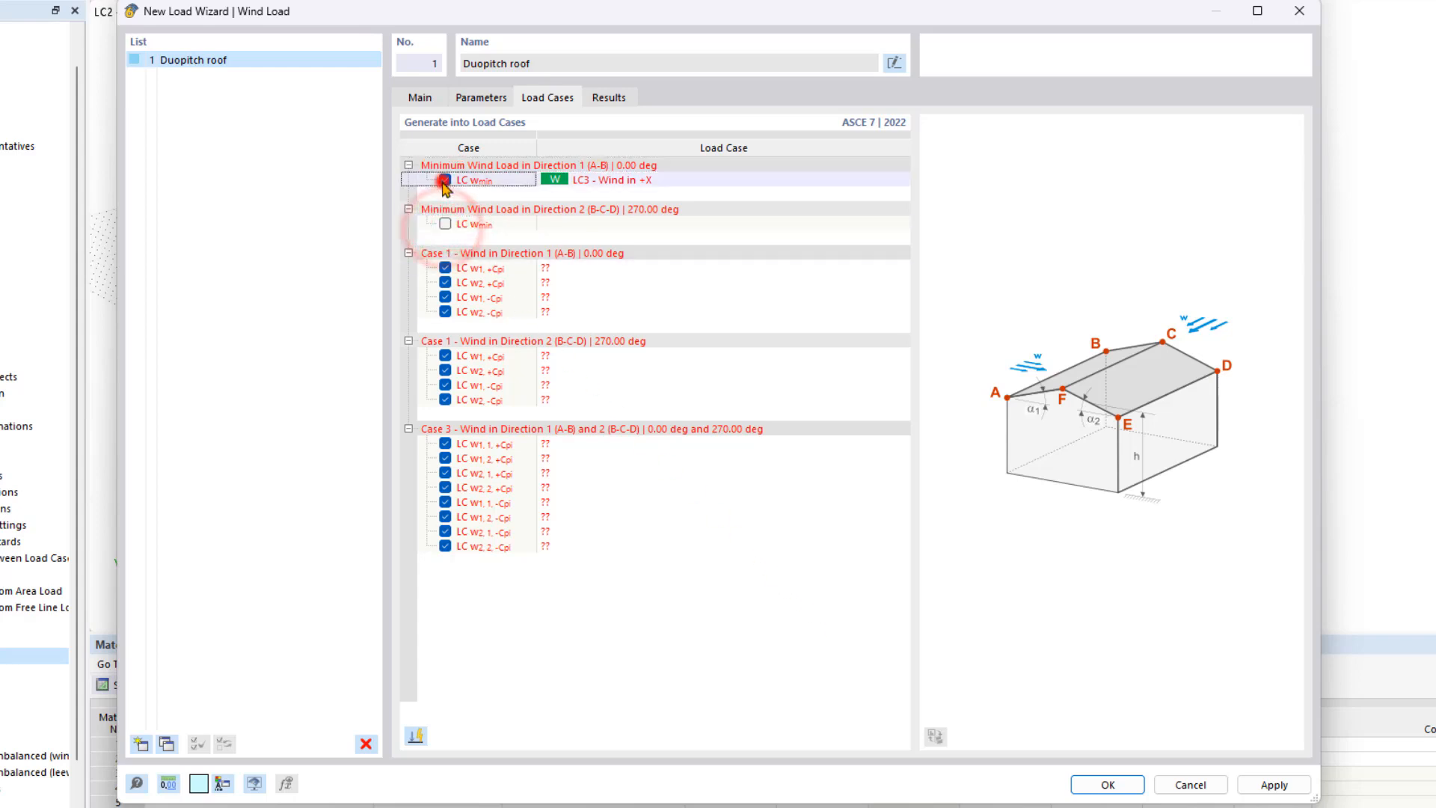
left_click(415, 735)
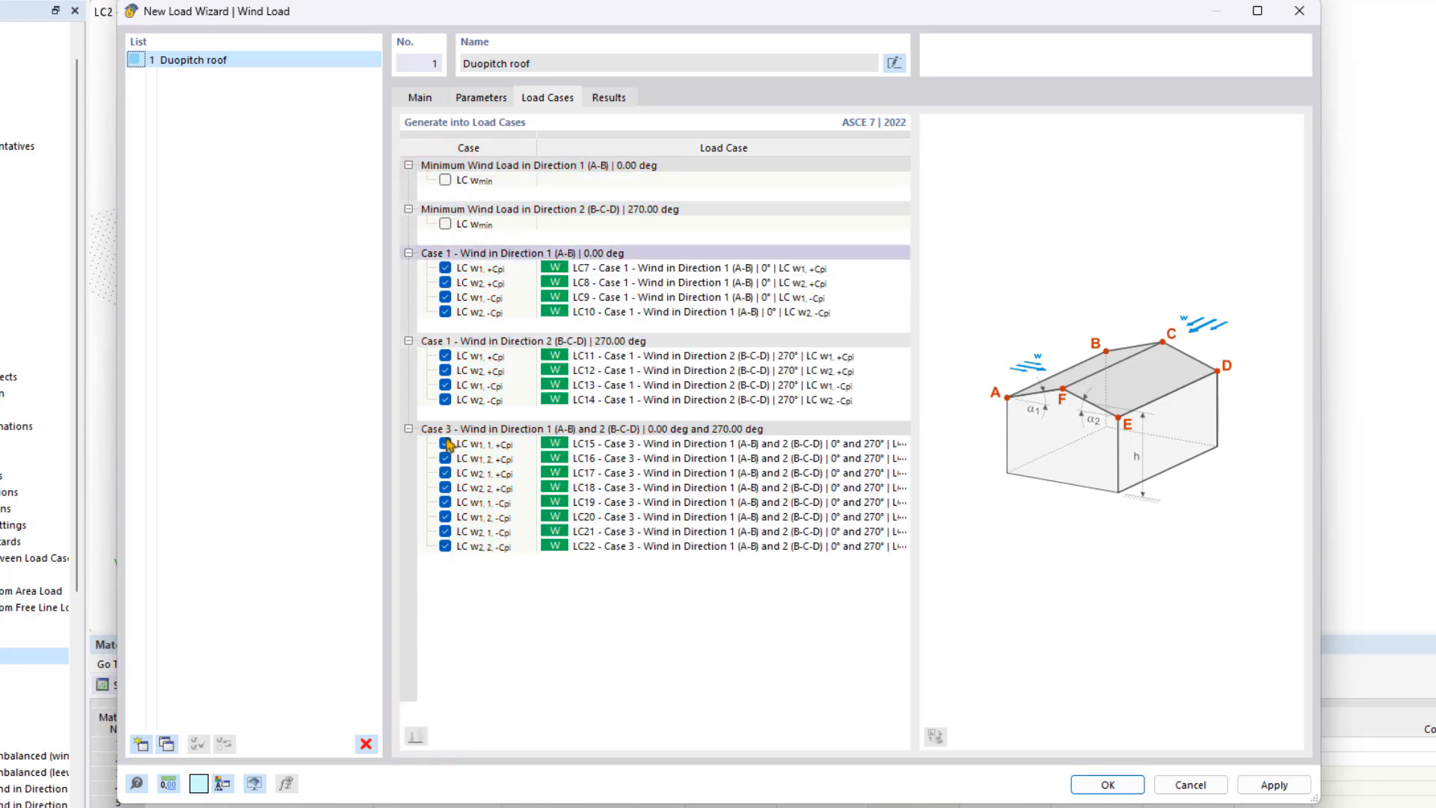
Re-include both minimum wind loads, regenerate to produce LC7–LC24, and close the wizard.
left_click(445, 223)
left_click(445, 181)
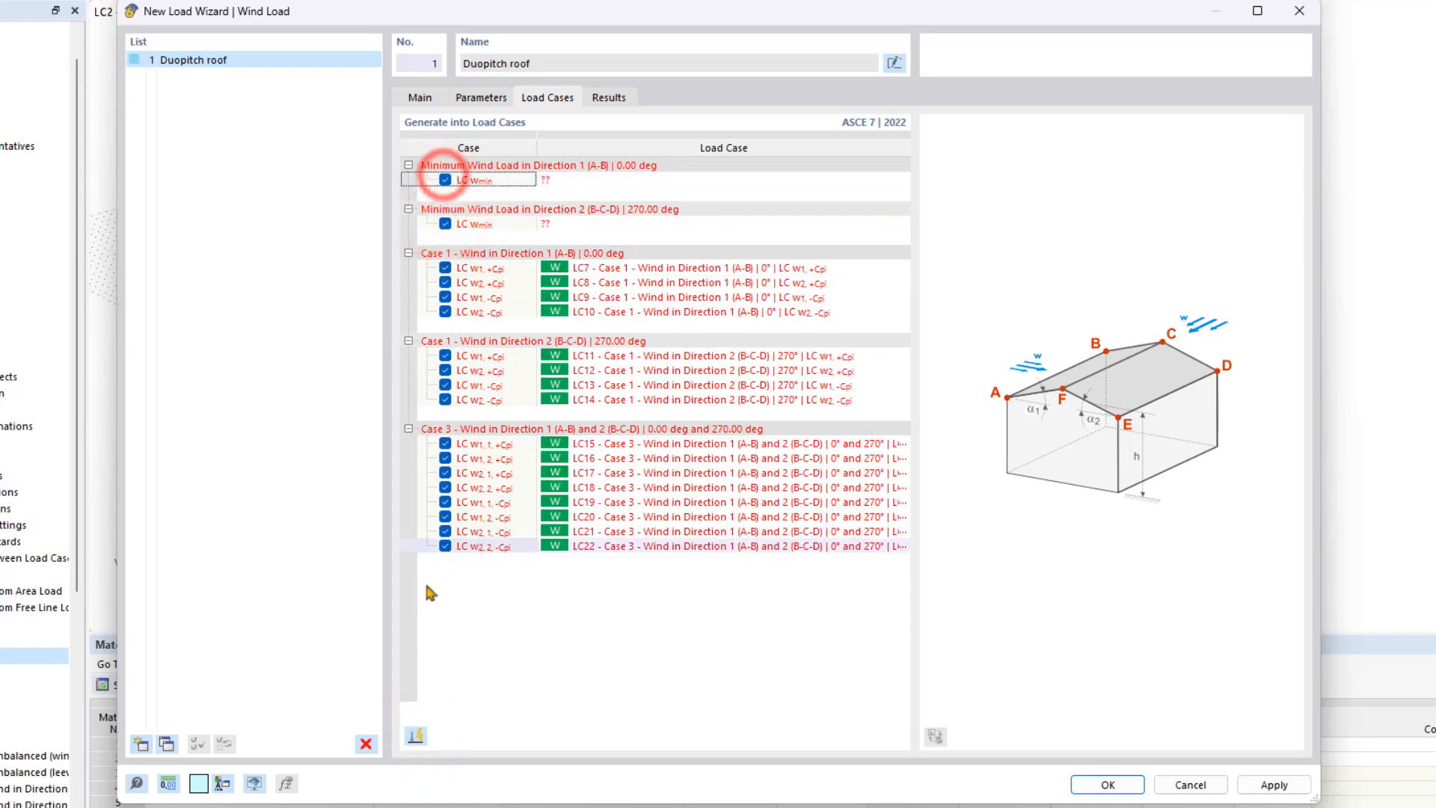
left_click(416, 735)
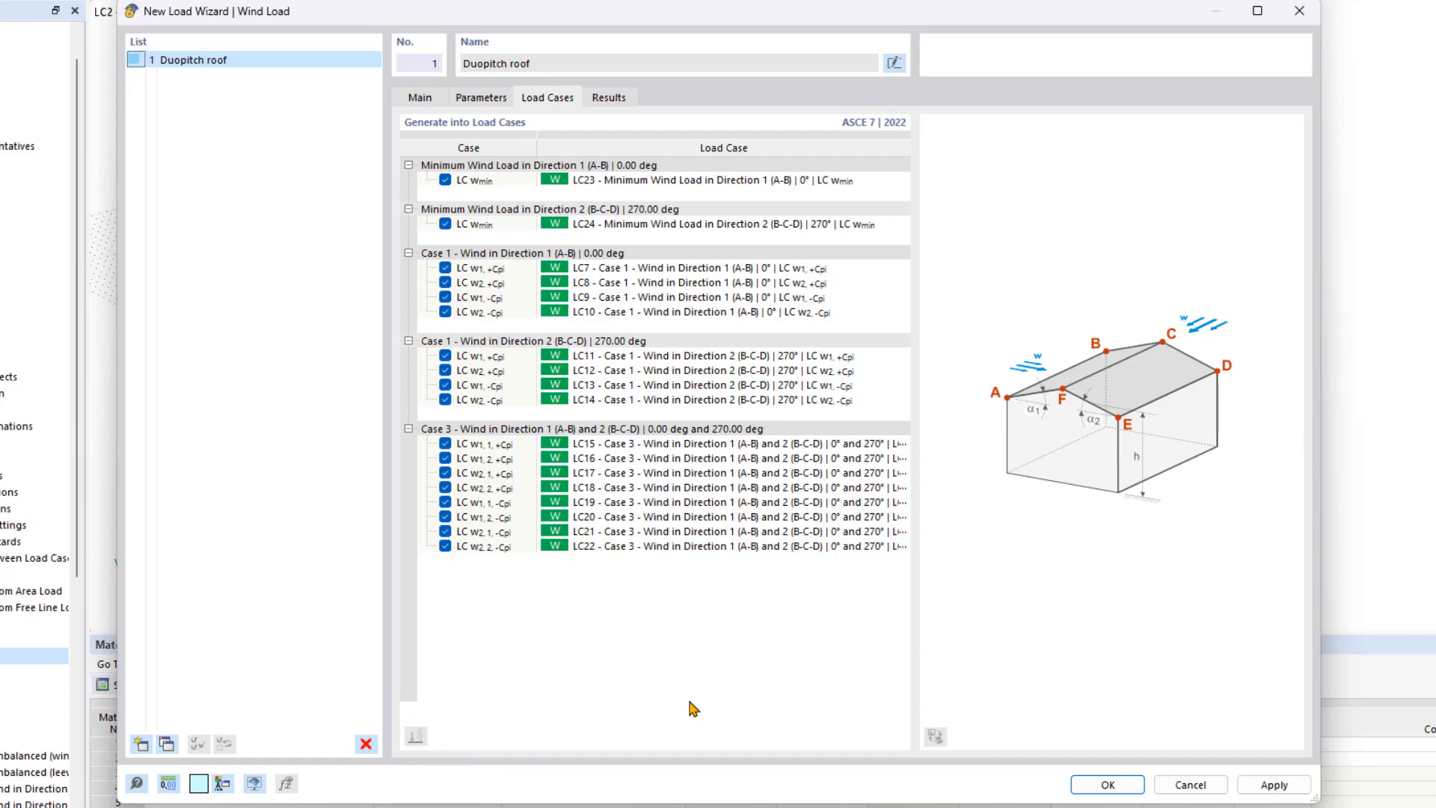
left_click(1106, 785)
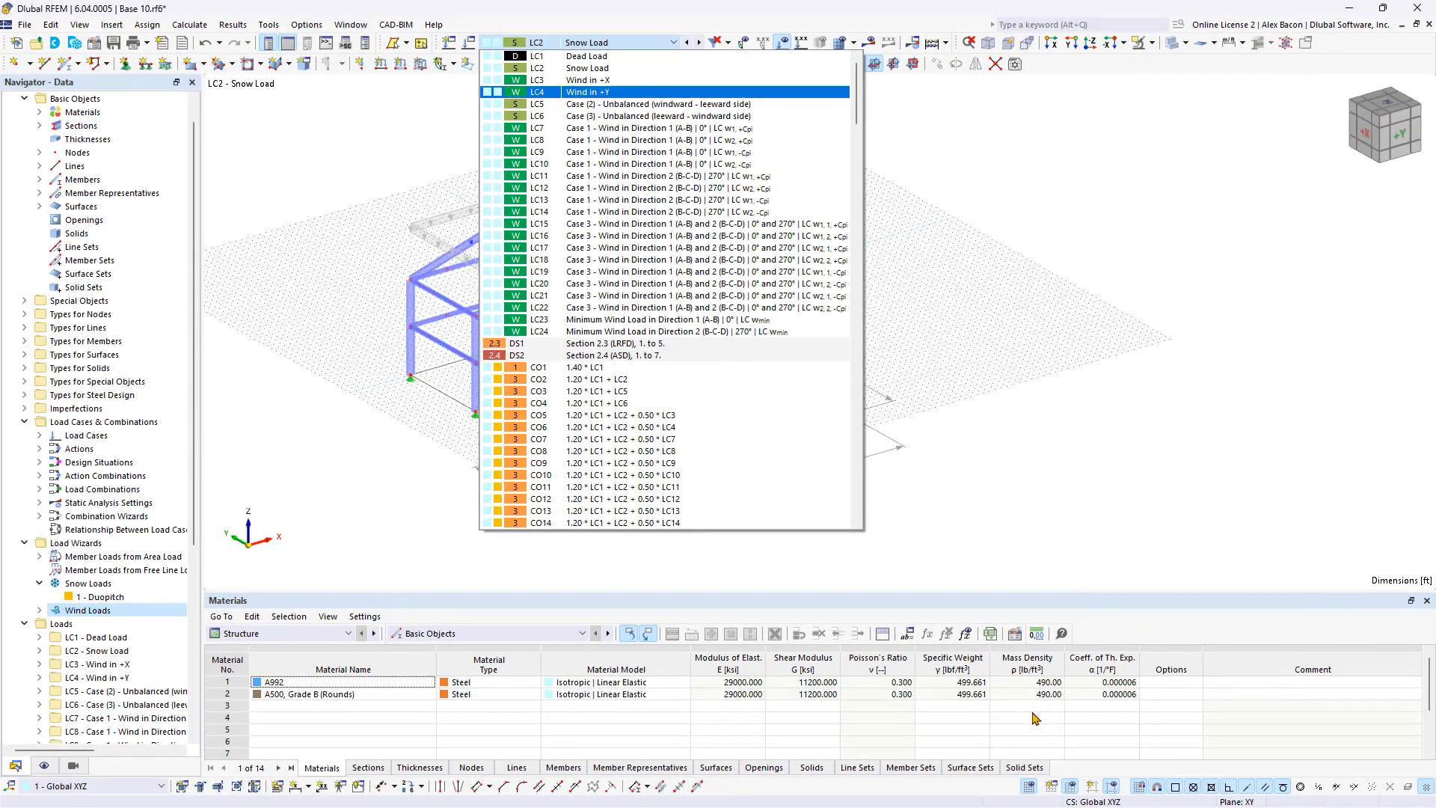
Display wind load case LC7, then step through the generated wind load cases to LC15.
left_click(655, 127)
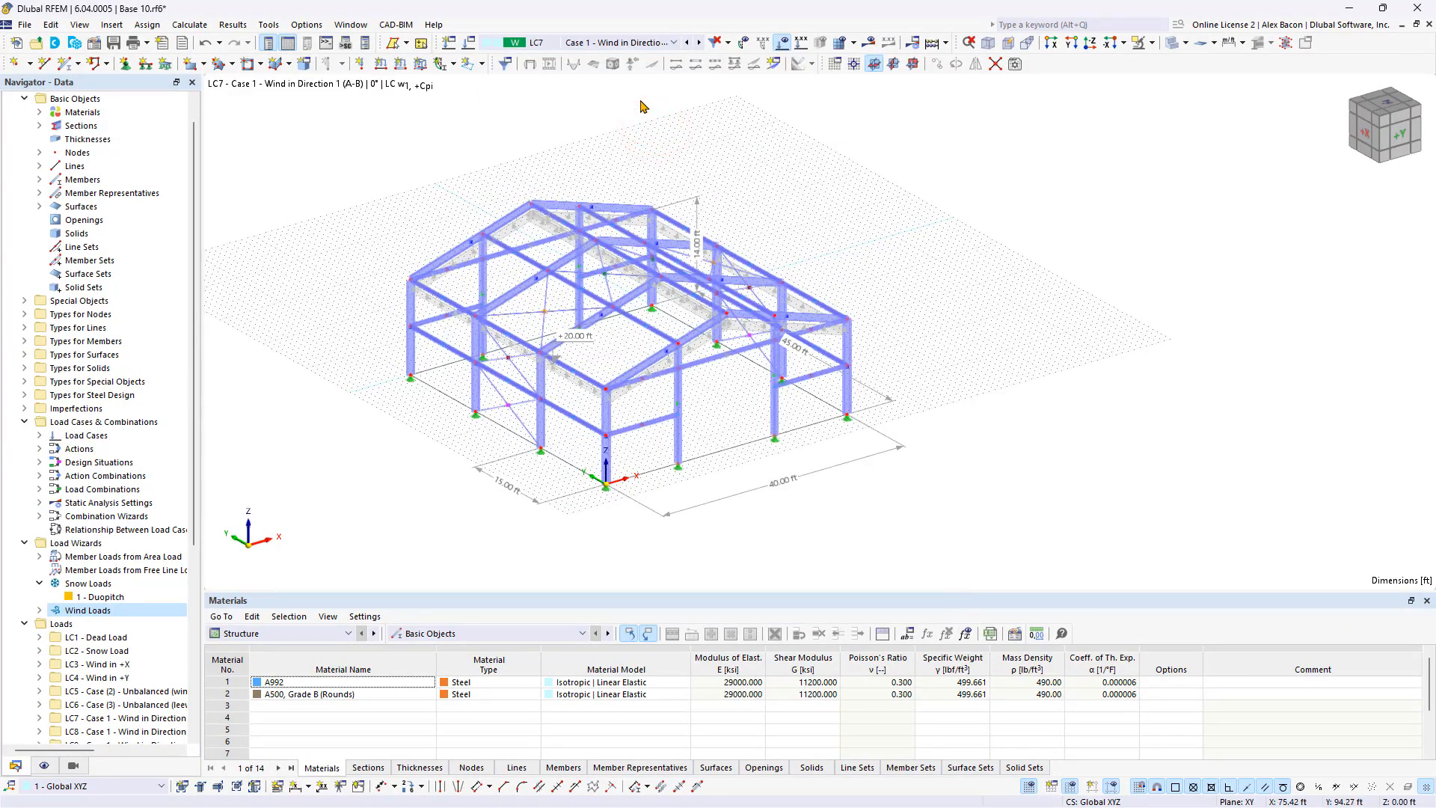
left_click(699, 43)
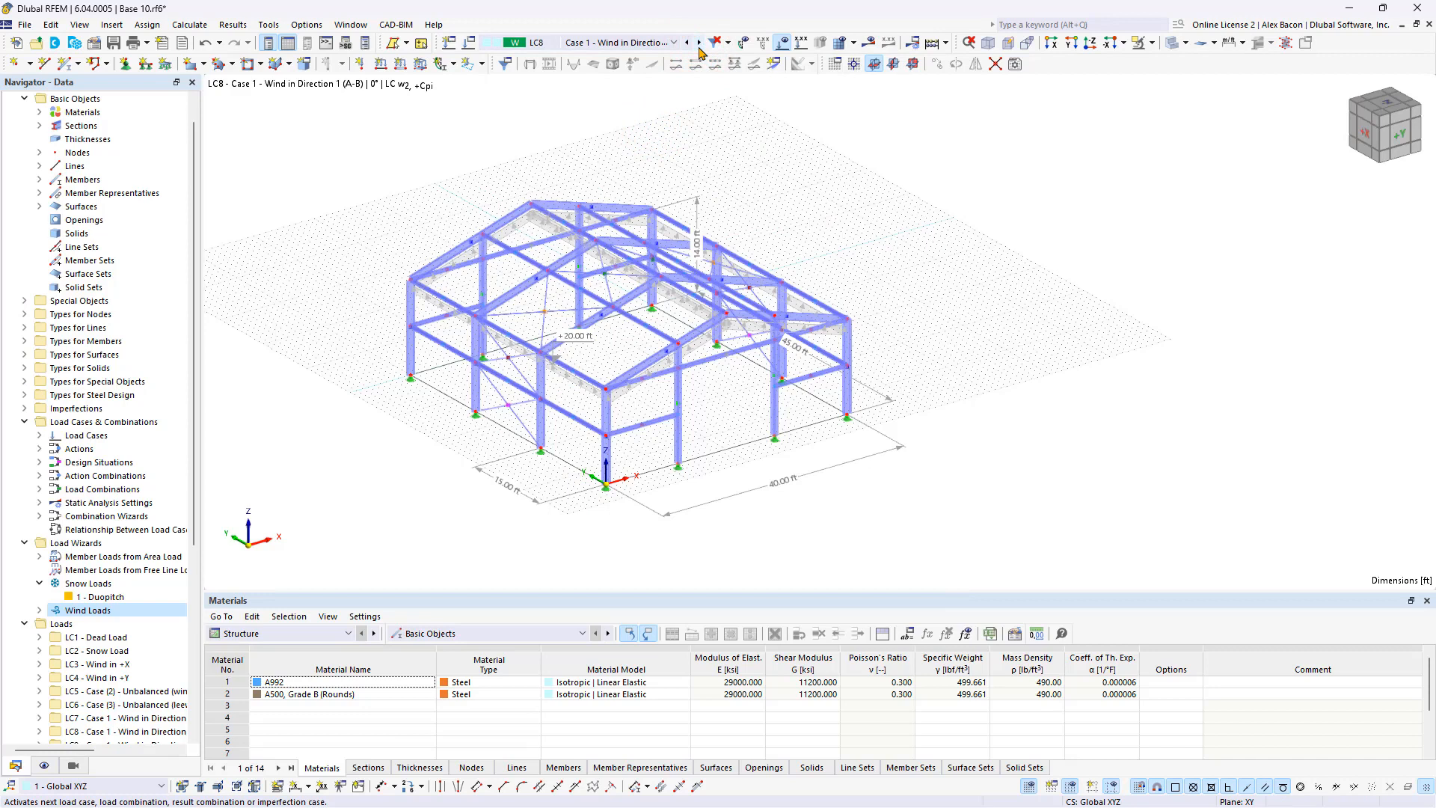
left_click(699, 44)
left_click(698, 43)
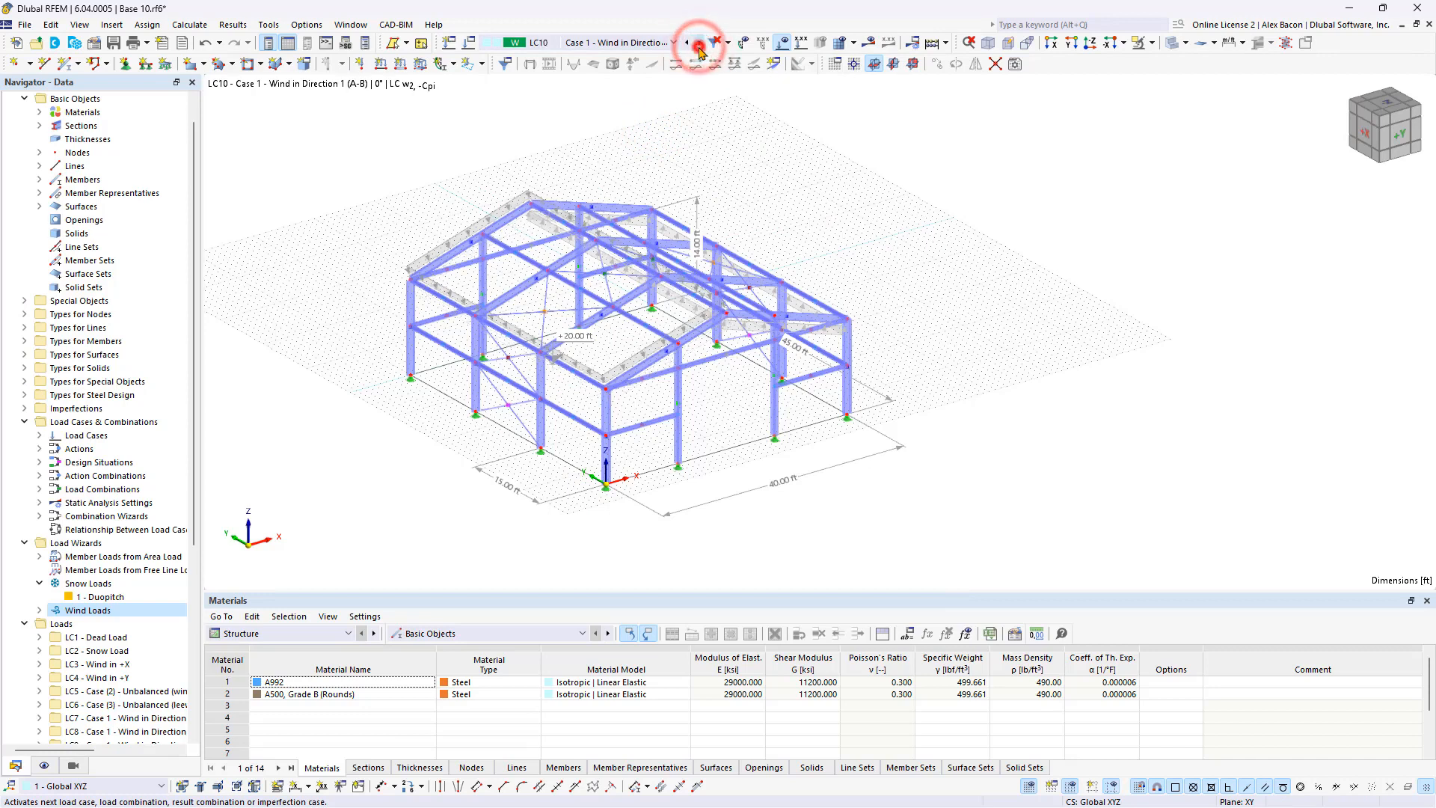
left_click(699, 43)
left_click(699, 44)
left_click(699, 43)
left_click(699, 43)
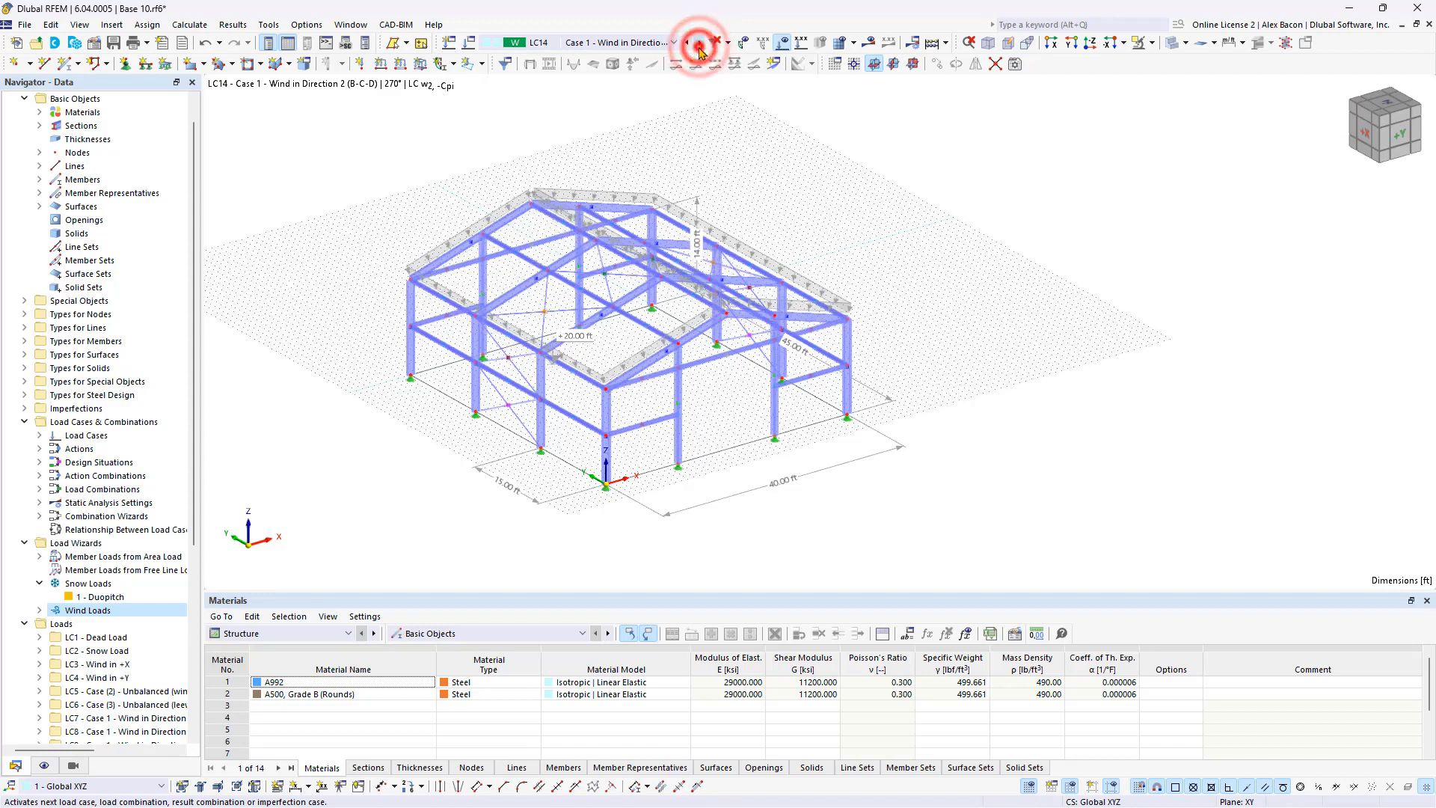
left_click(698, 43)
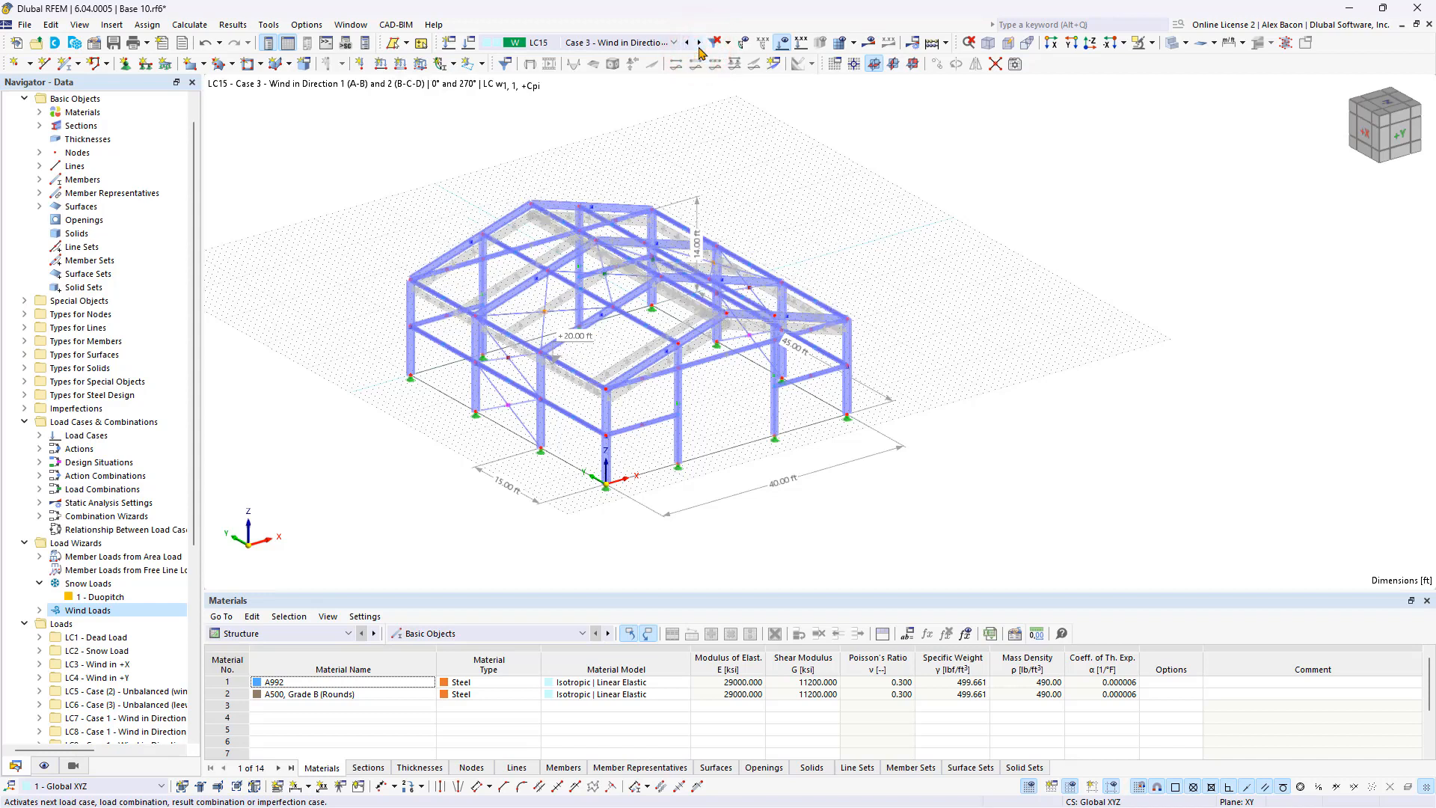